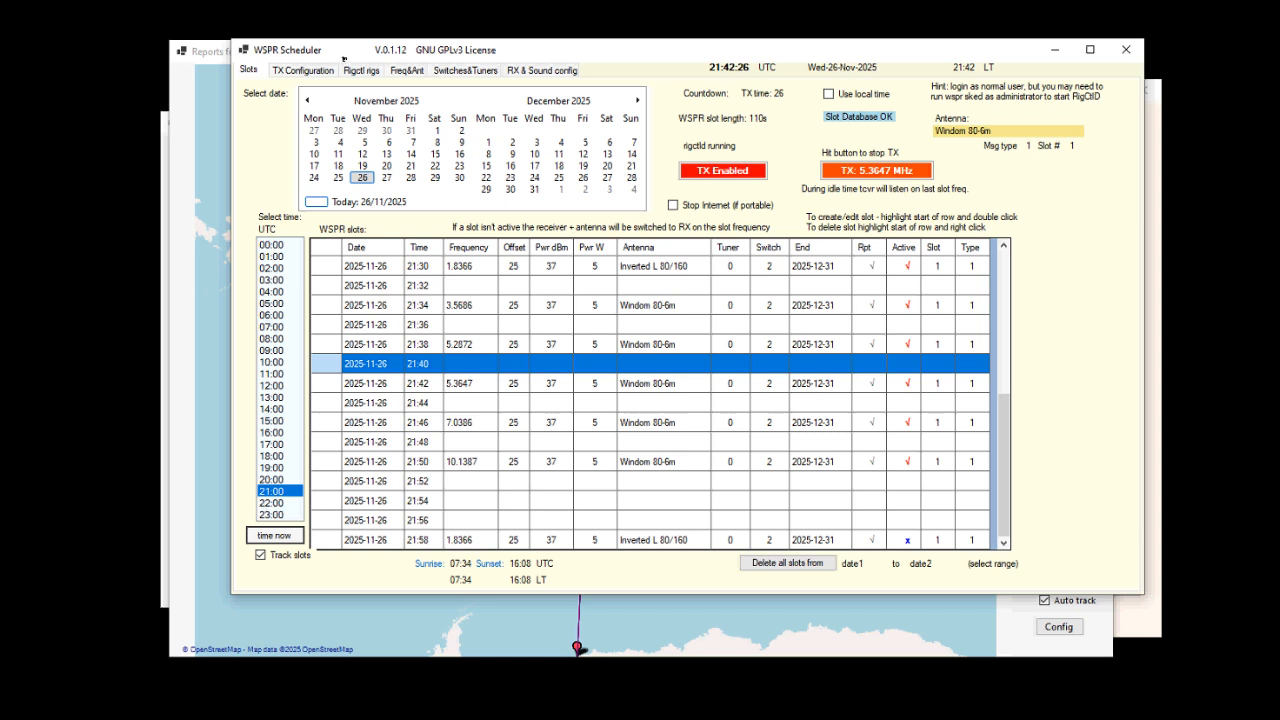
In the TX configuration, append /P to the callsign and allow type 2/3 messages.
{"action": "left_click", "coordinate": [311, 72]}
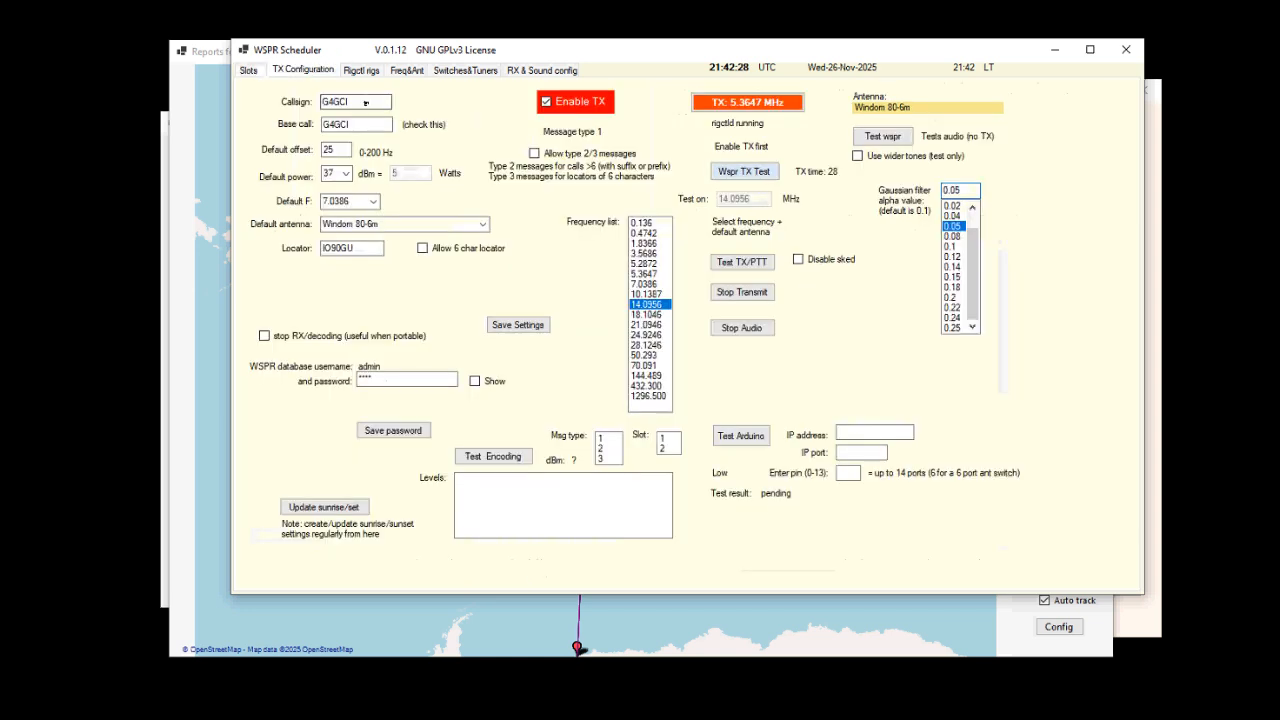
{"action": "left_click", "coordinate": [364, 103]}
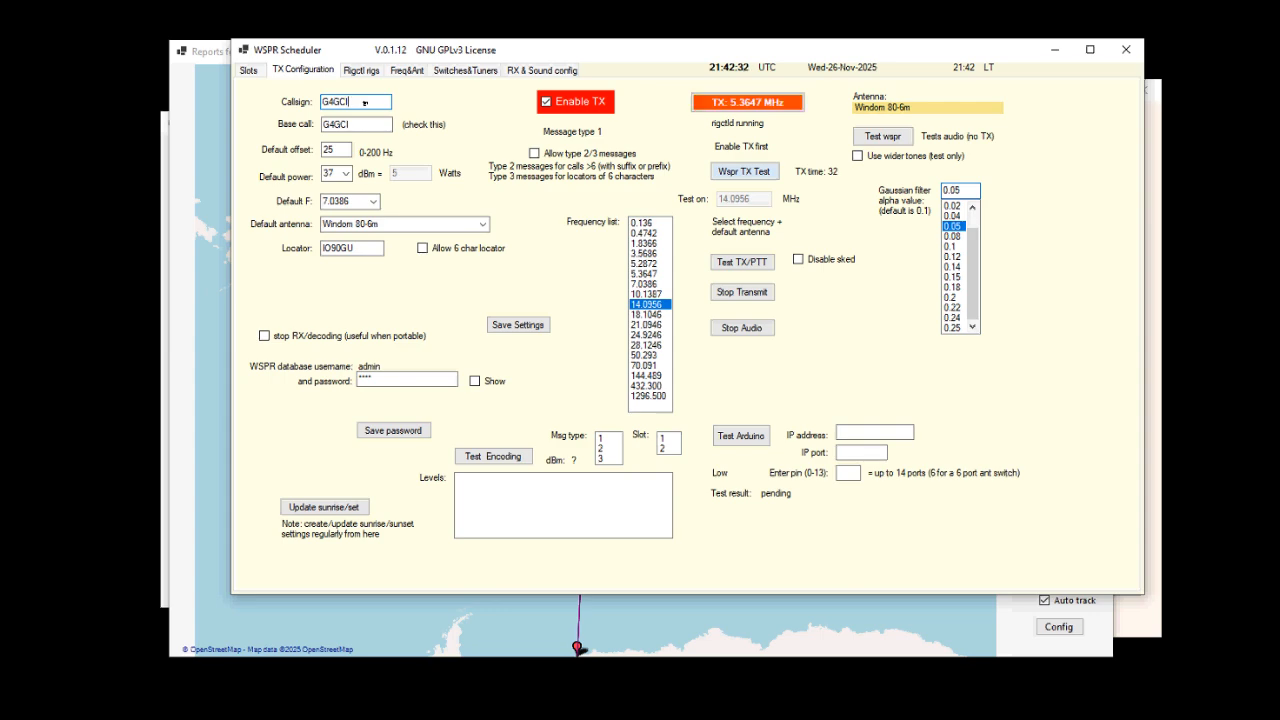
{"action": "type", "text": "/P"}
{"action": "left_click", "coordinate": [533, 153]}
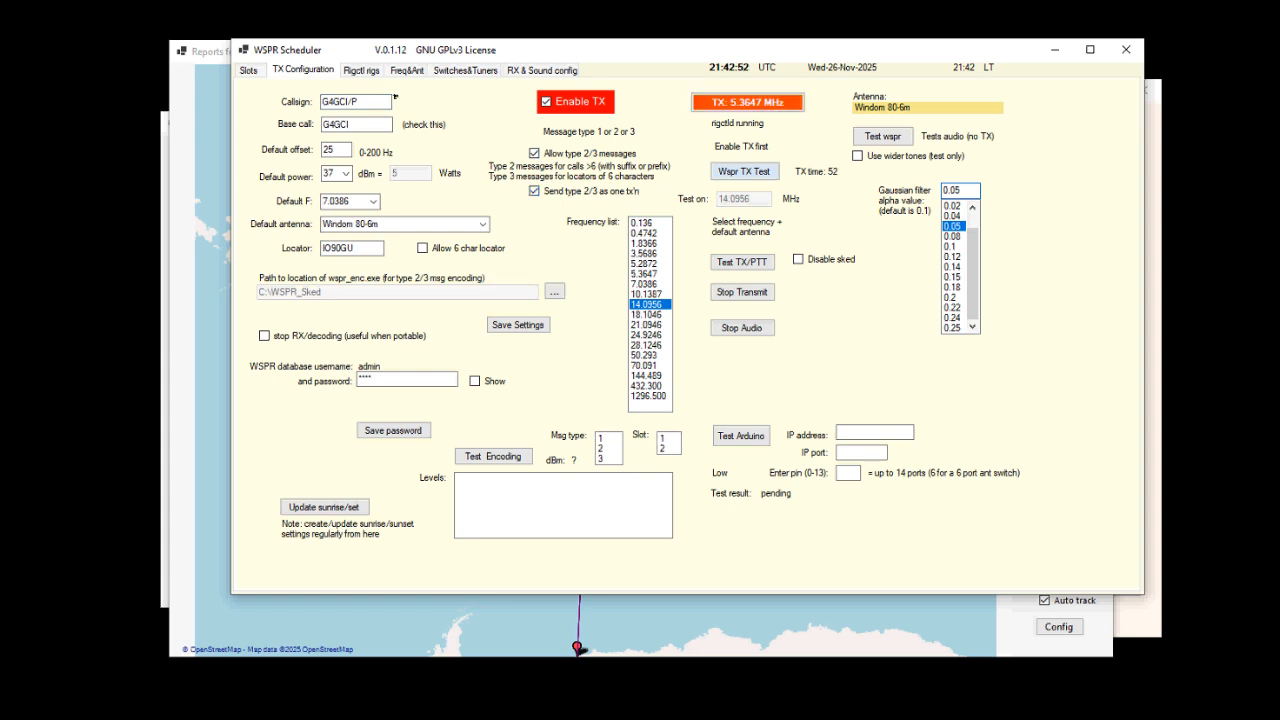
Remove the /P suffix from the callsign and disallow type 2/3 messages.
{"action": "left_click", "coordinate": [355, 101]}
{"action": "key", "text": "BackSpace"}
{"action": "left_click", "coordinate": [535, 153]}
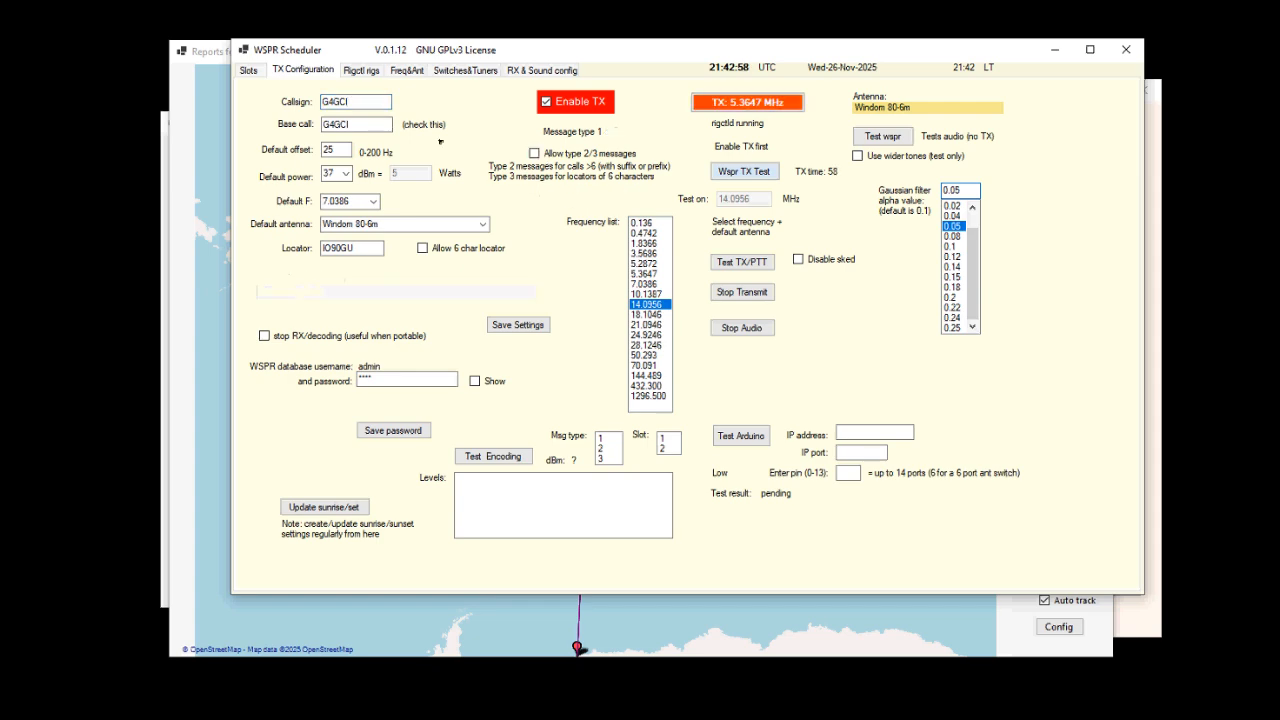
Review the base call, the default offset and the available default power values.
{"action": "left_click", "coordinate": [348, 125]}
{"action": "left_click", "coordinate": [347, 149]}
{"action": "left_click", "coordinate": [341, 152]}
{"action": "left_click", "coordinate": [345, 174]}
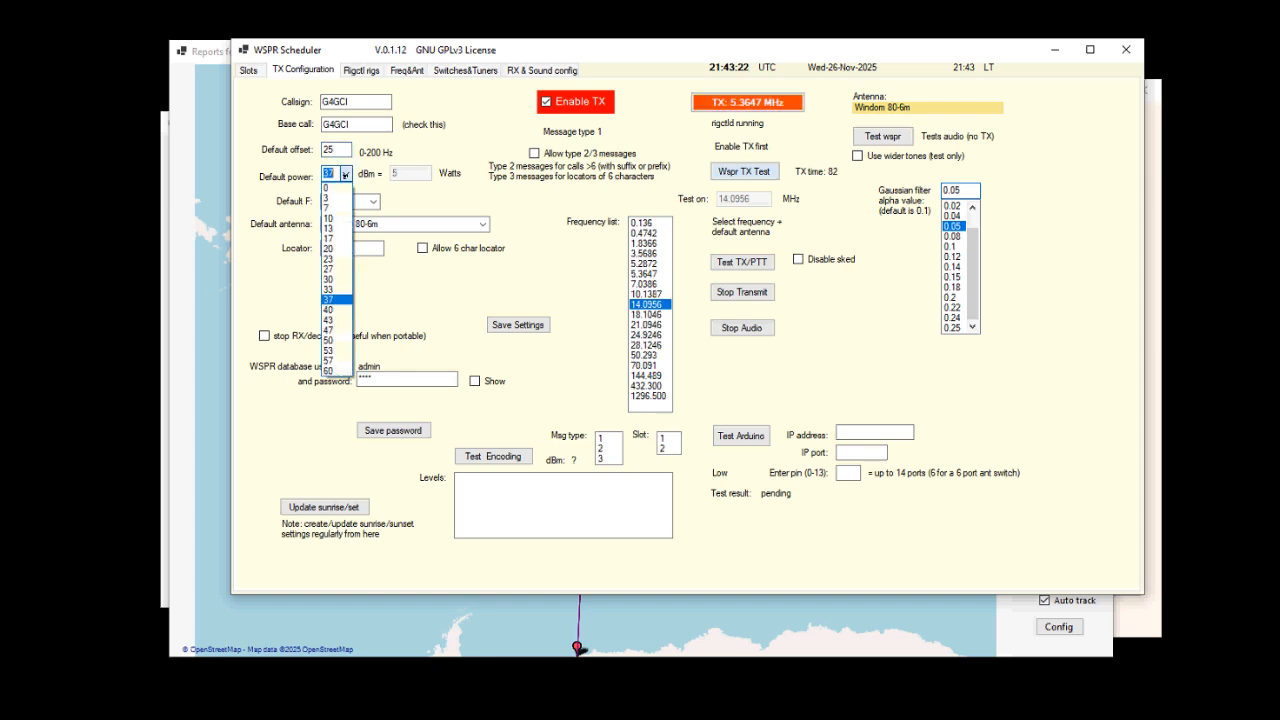
{"action": "left_click", "coordinate": [345, 174]}
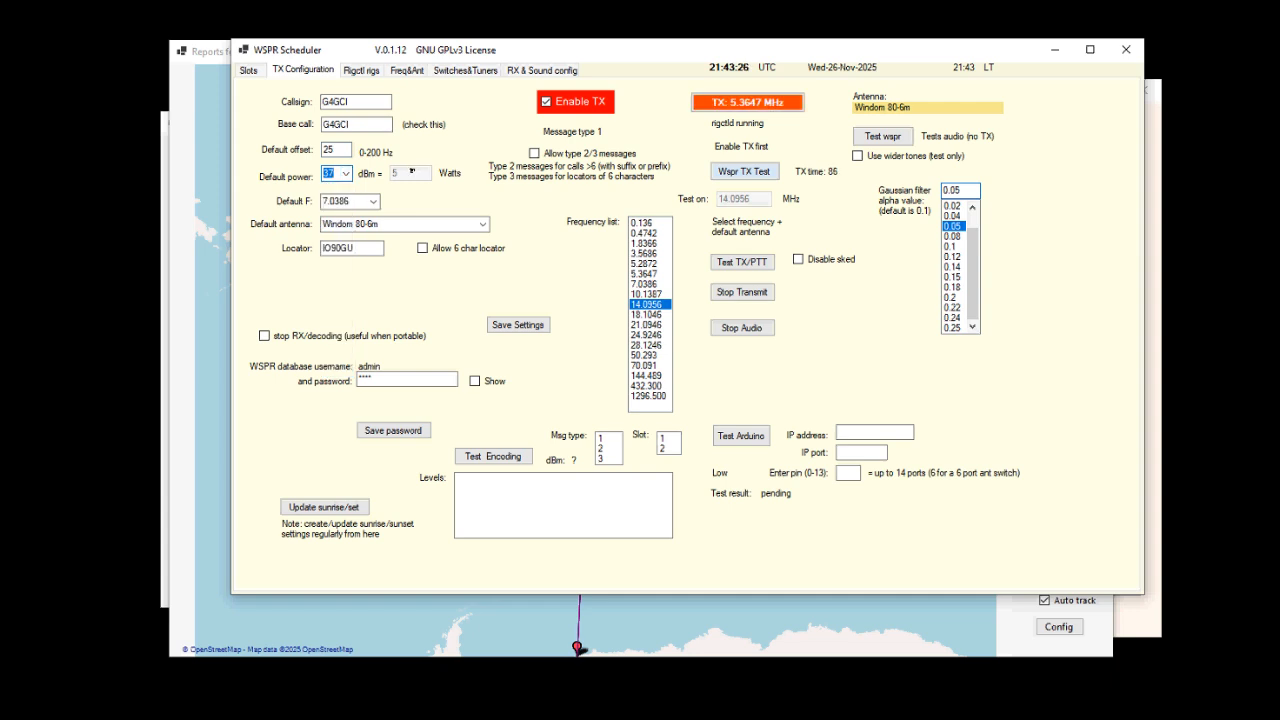
Choose 7.0386 as the default frequency and Windom 80-6m as the default antenna.
{"action": "left_click", "coordinate": [372, 201]}
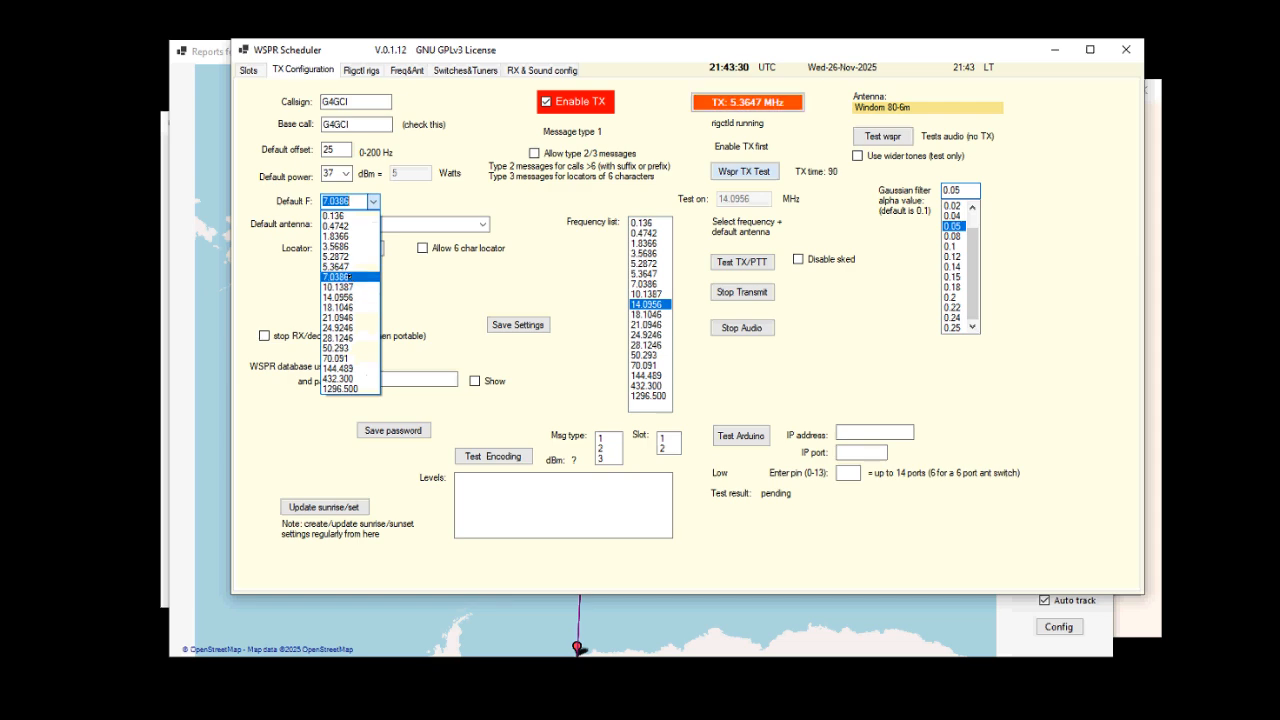
{"action": "left_click", "coordinate": [349, 277]}
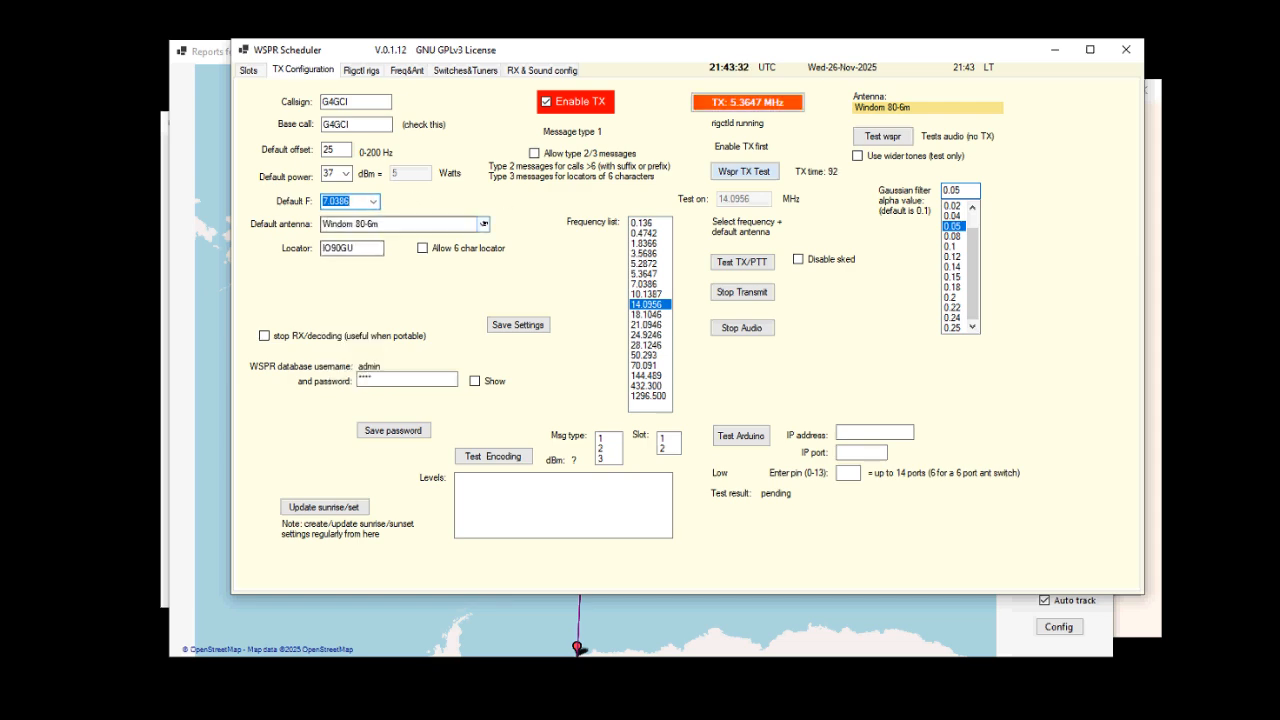
{"action": "left_click", "coordinate": [483, 224]}
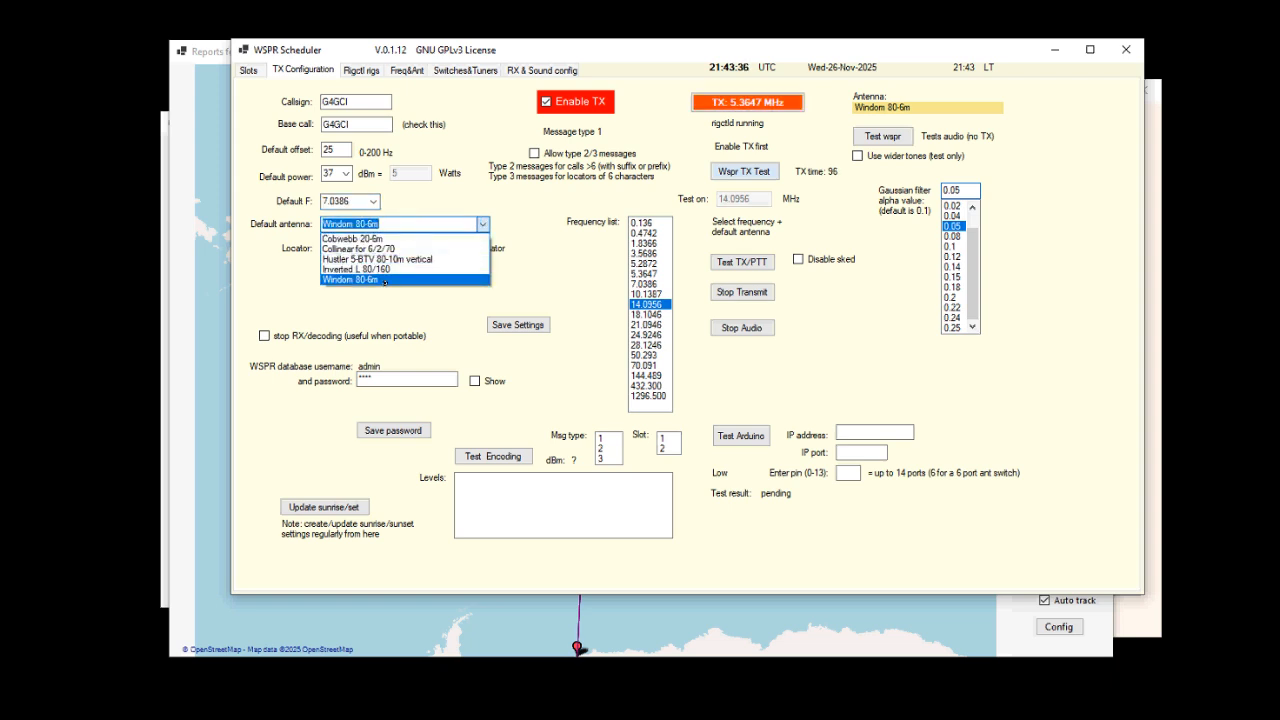
{"action": "left_click", "coordinate": [384, 280]}
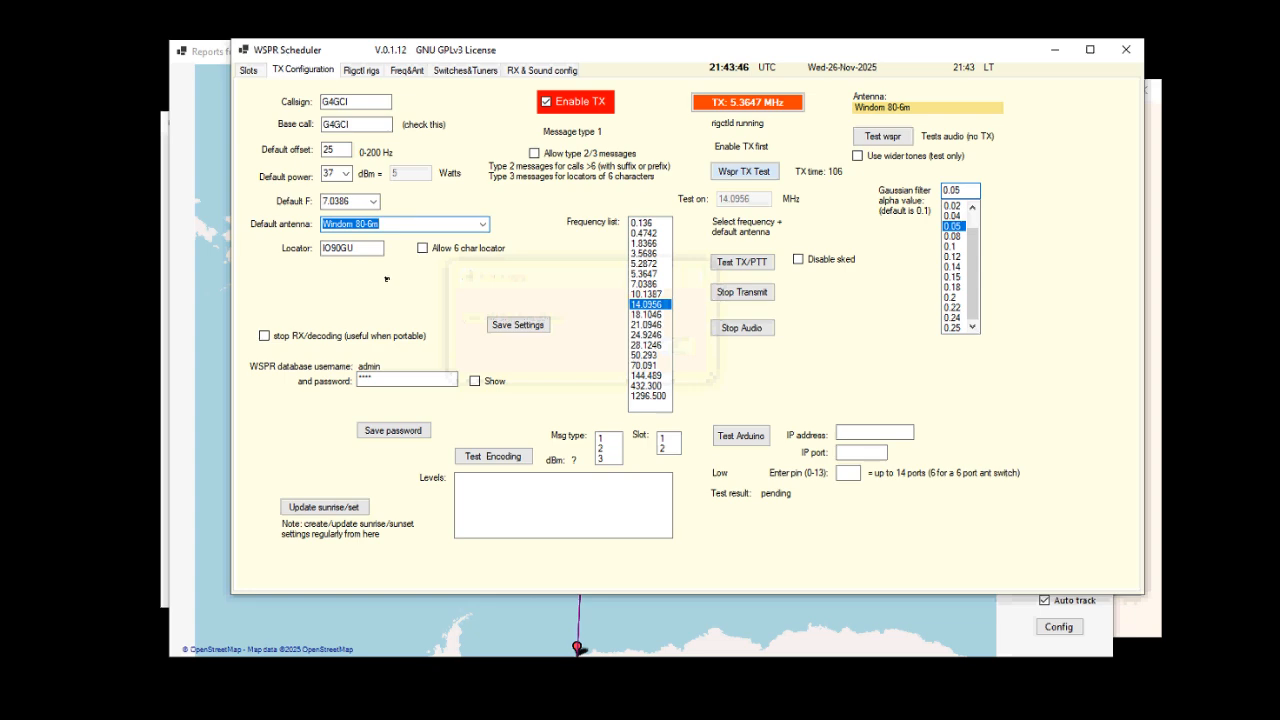
Try allowing 6-character locators together with type 2/3 messages in the TX configuration.
{"action": "left_click", "coordinate": [422, 248]}
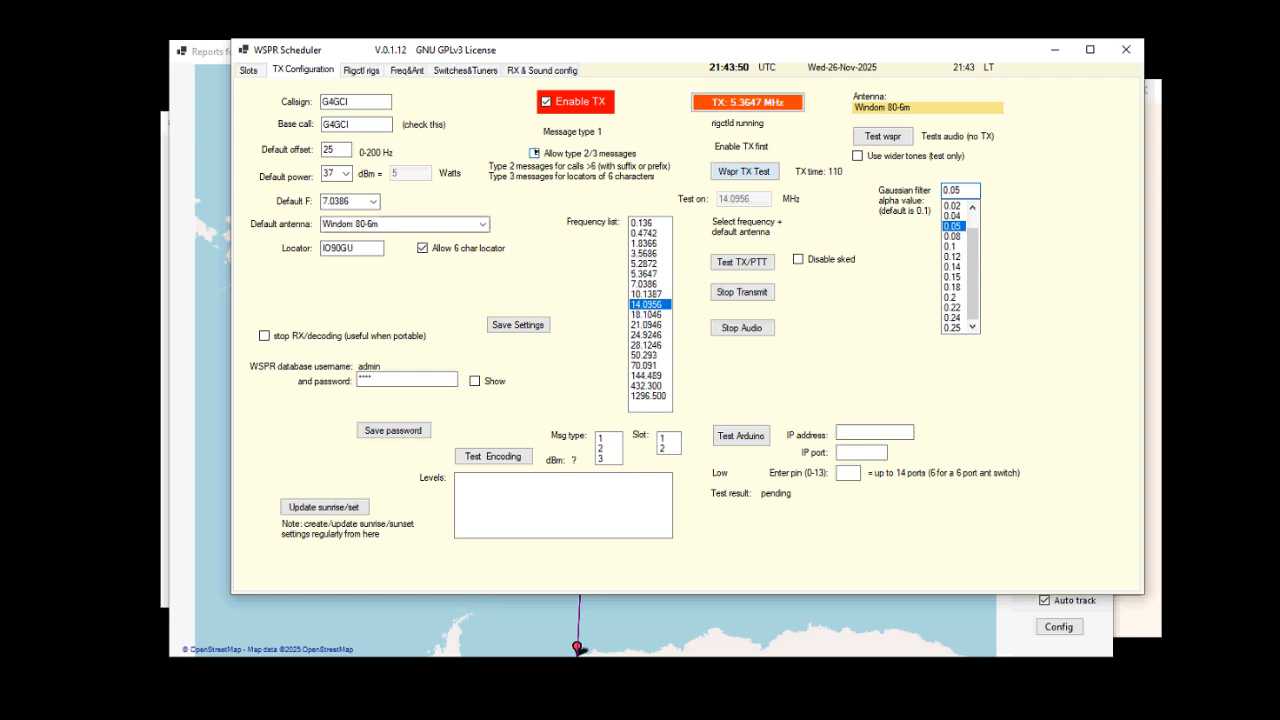
{"action": "left_click", "coordinate": [534, 153]}
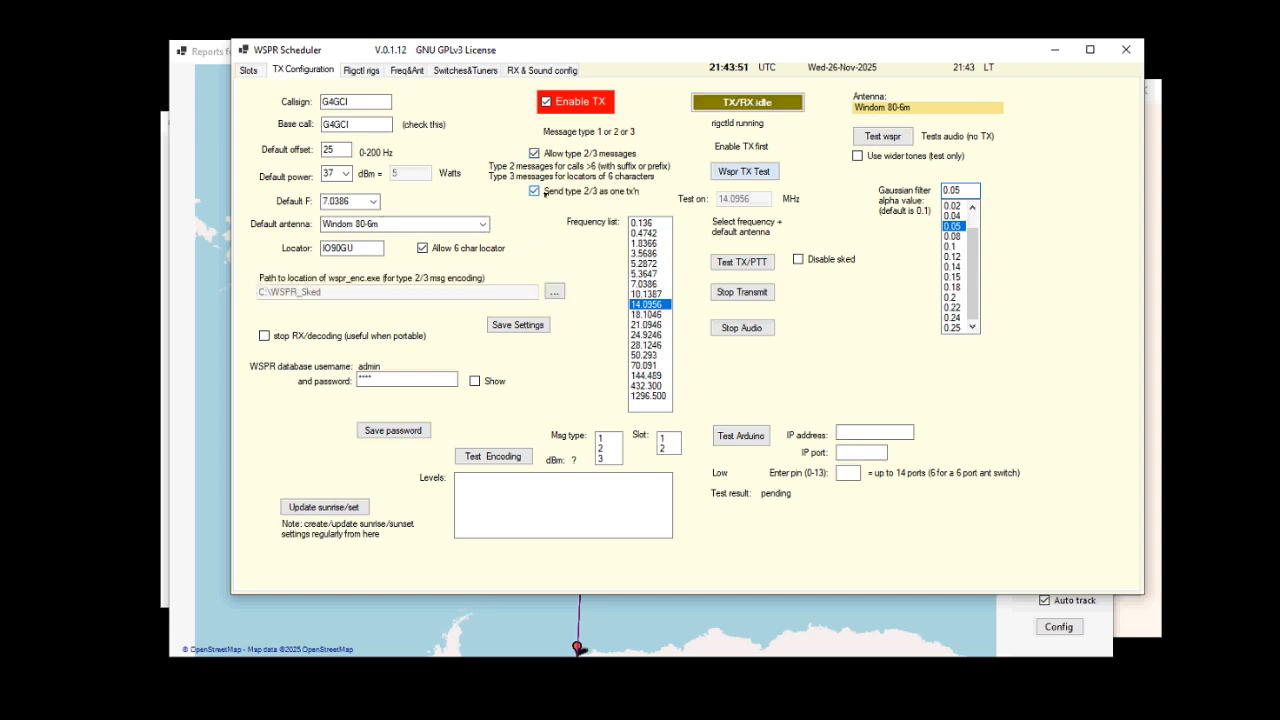
{"action": "left_click", "coordinate": [534, 153]}
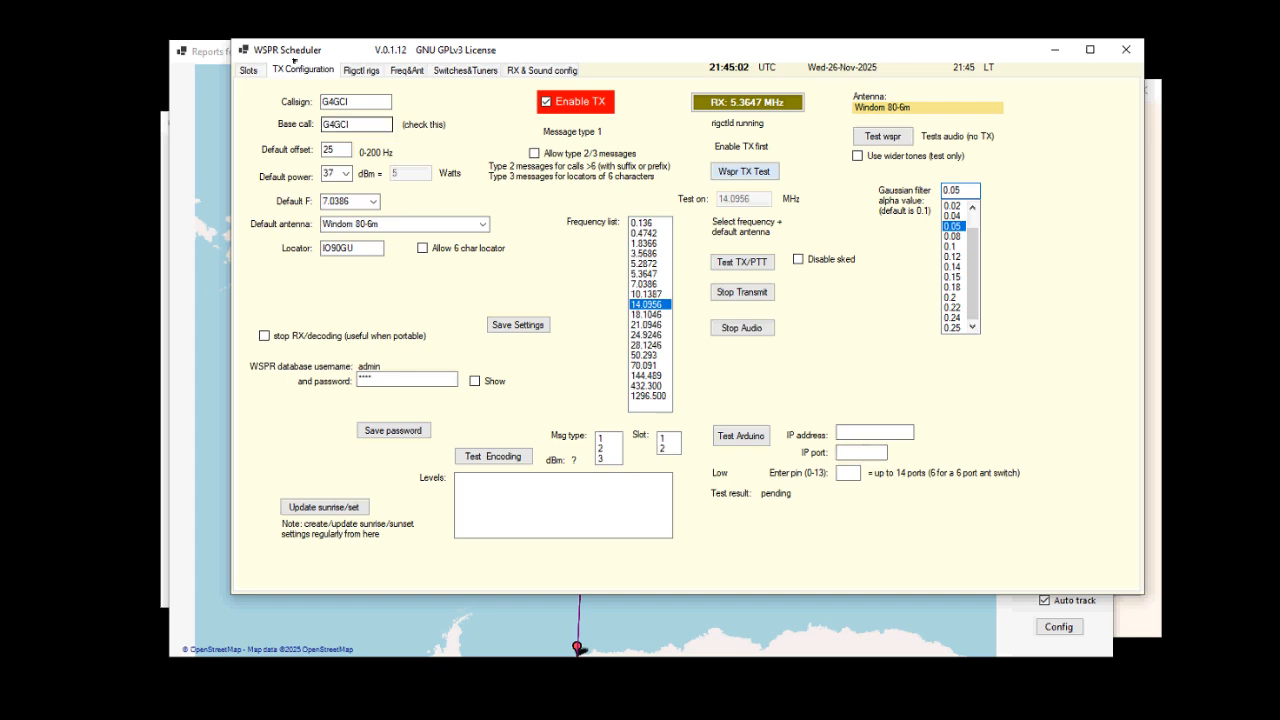
Review the Hamlib rigctld settings for the radio, serial port and daemon, dismissing the notifications.
{"action": "left_click", "coordinate": [362, 70]}
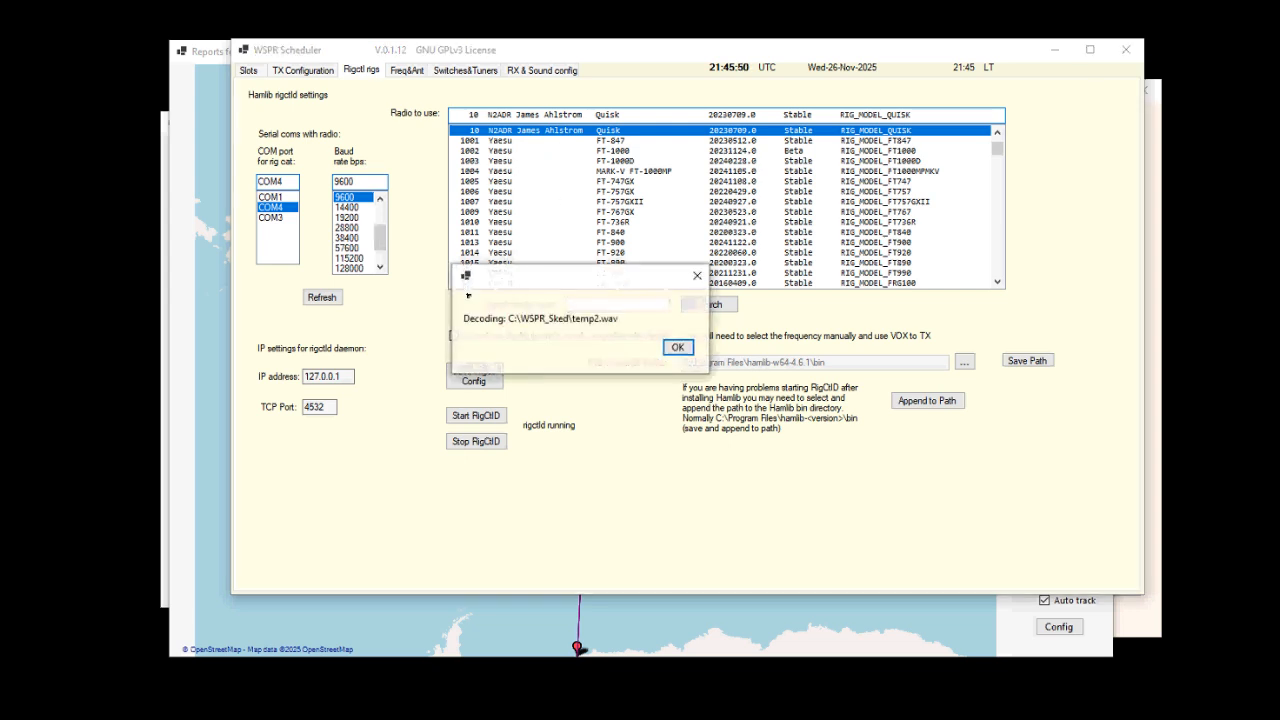
{"action": "left_click", "coordinate": [664, 352]}
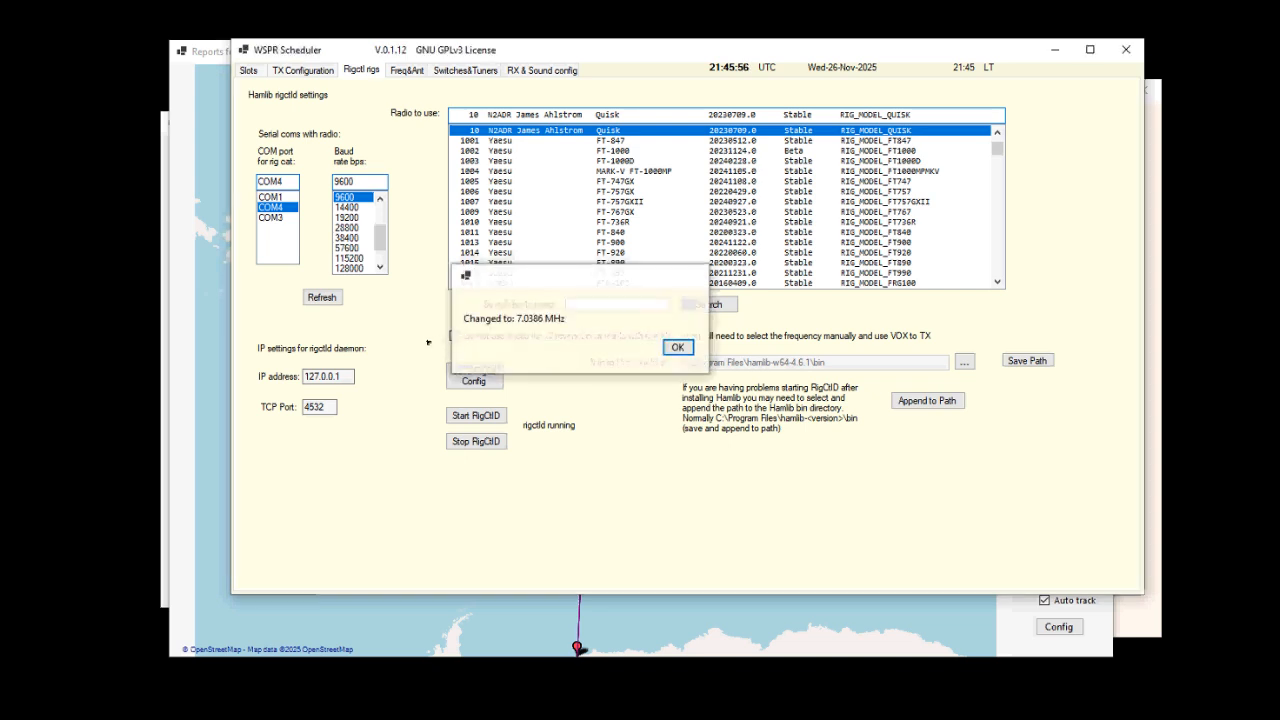
{"action": "left_click", "coordinate": [482, 330]}
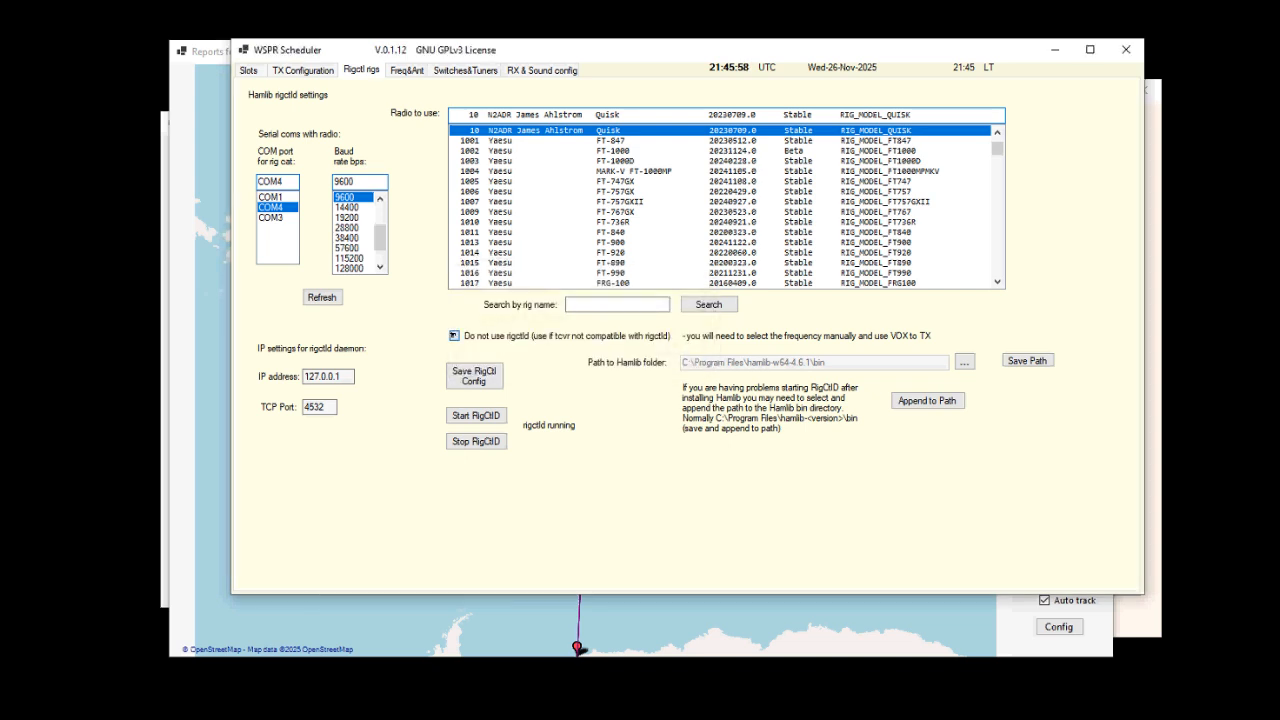
{"action": "left_click", "coordinate": [485, 328]}
Inspect the default audio level setting of the 14.0956 MHz WSPR frequency and close it without saving.
{"action": "left_click", "coordinate": [408, 70]}
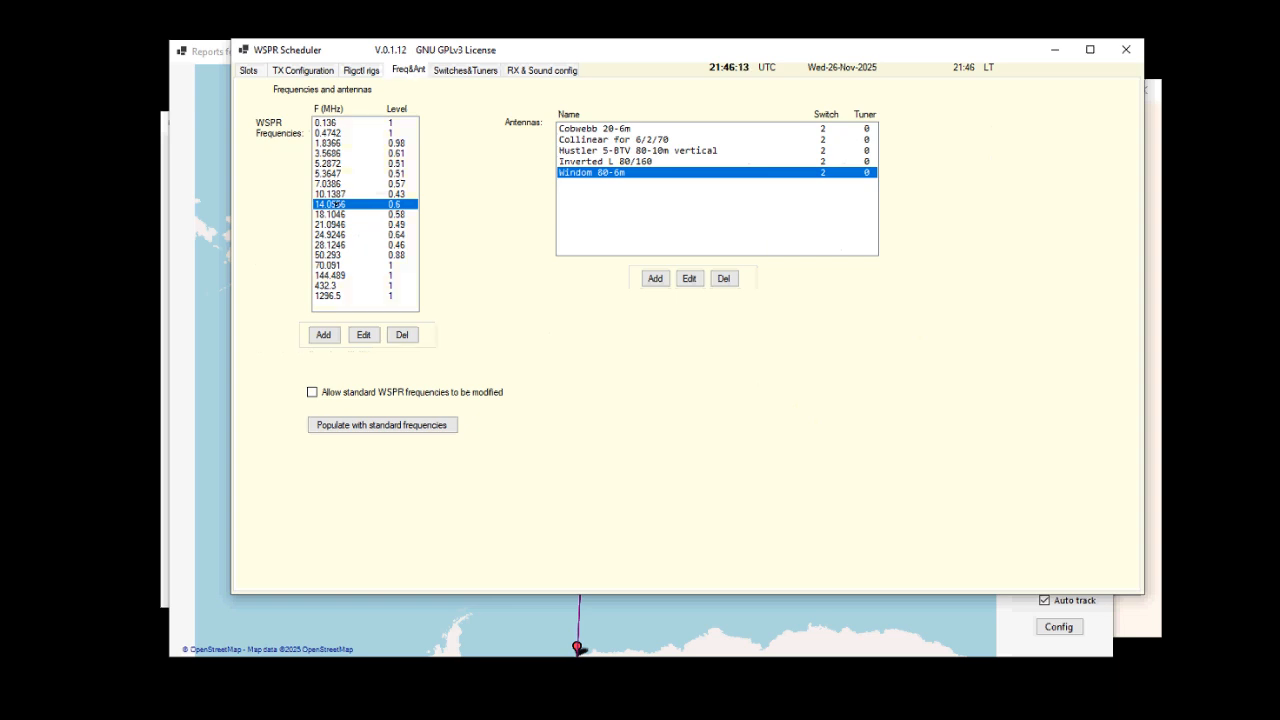
{"action": "left_click", "coordinate": [366, 336]}
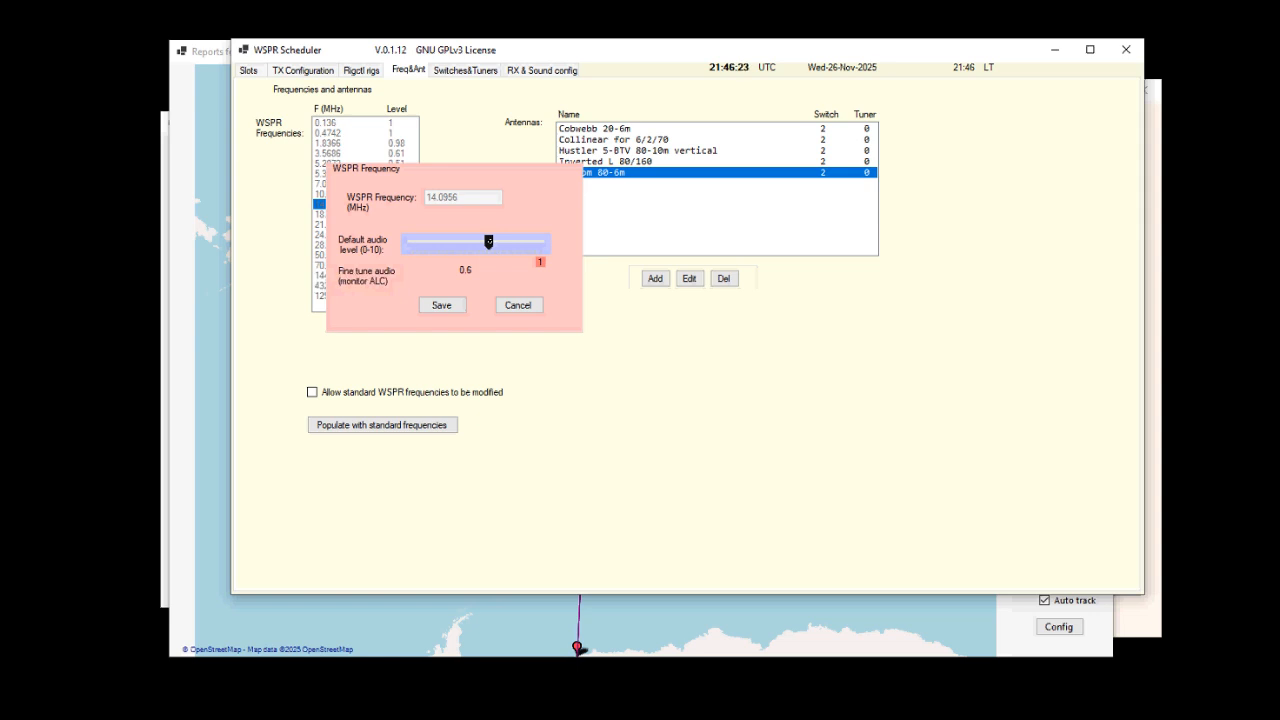
{"action": "left_click", "coordinate": [516, 305]}
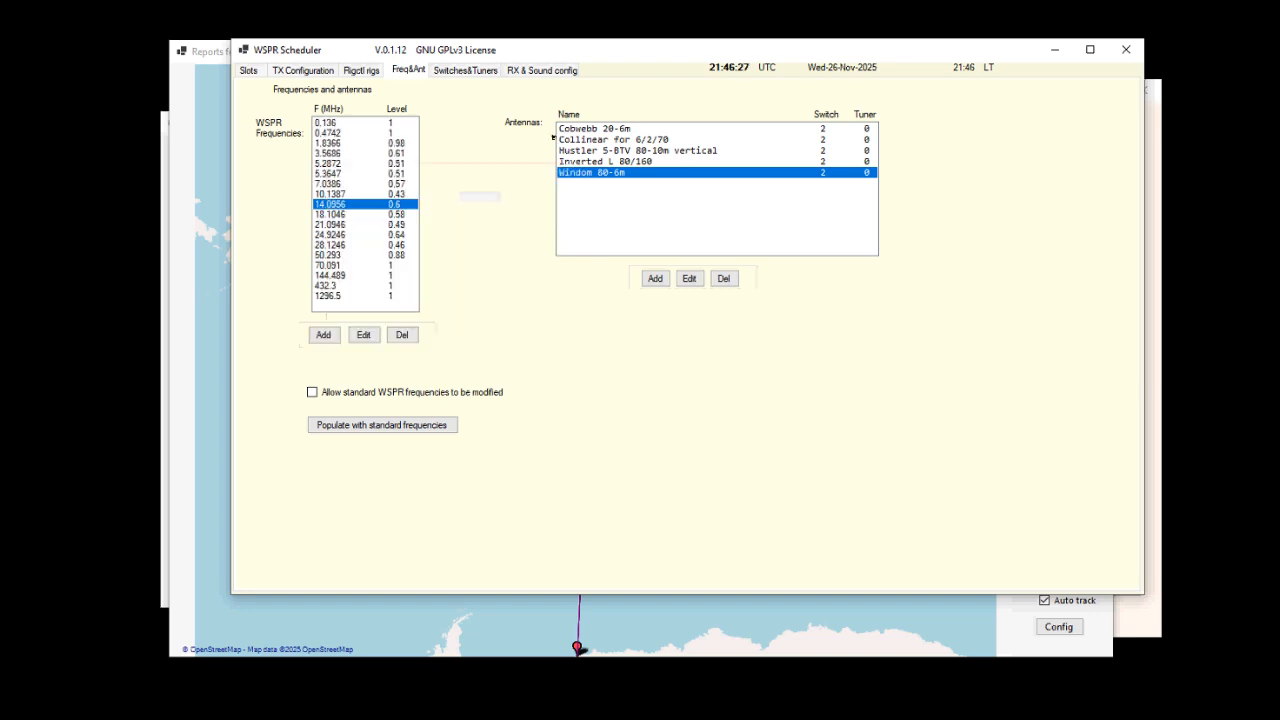
Inspect the Windom 80-6m antenna's description, switch, port and tuner settings and close them without saving.
{"action": "left_click", "coordinate": [604, 129]}
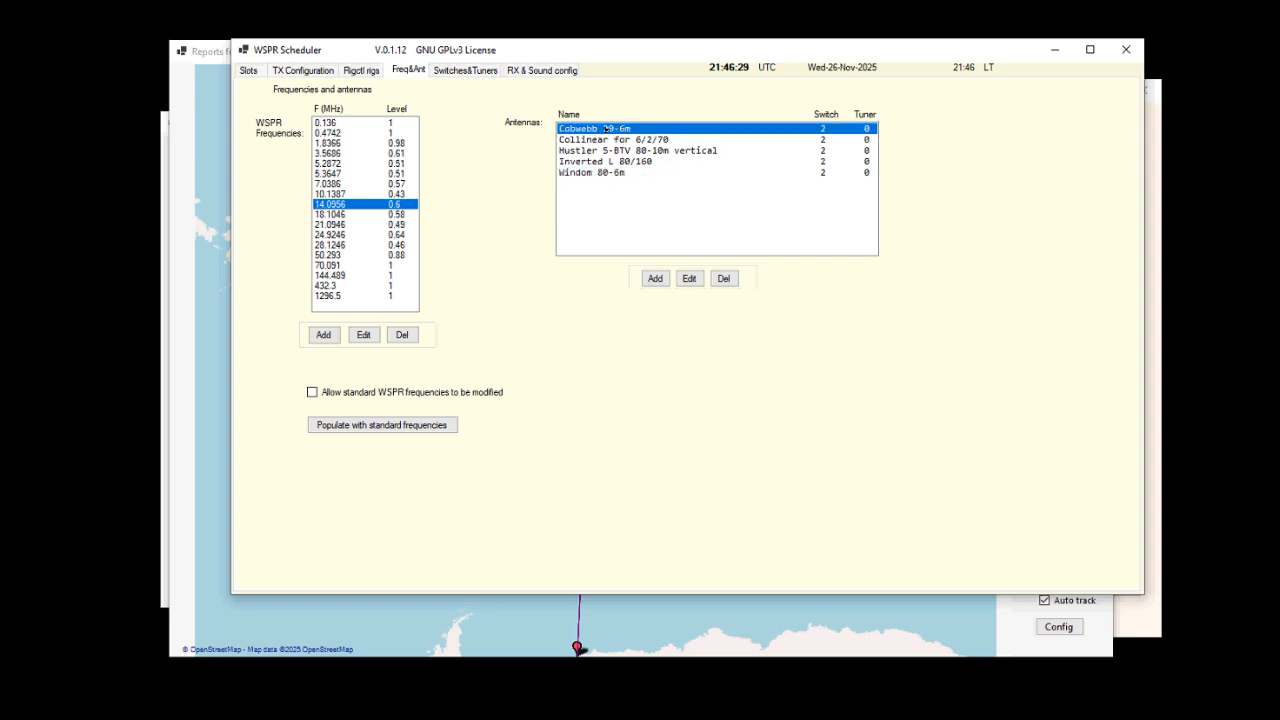
{"action": "left_click", "coordinate": [591, 173]}
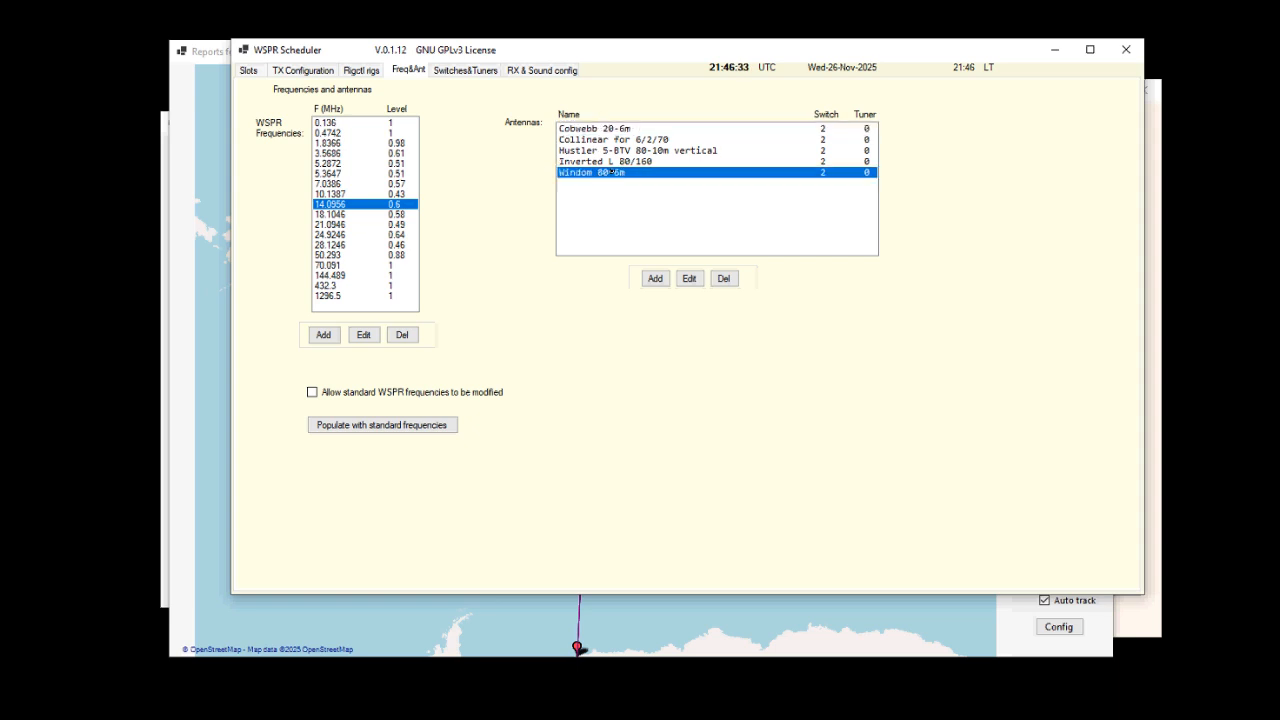
{"action": "left_click", "coordinate": [689, 282]}
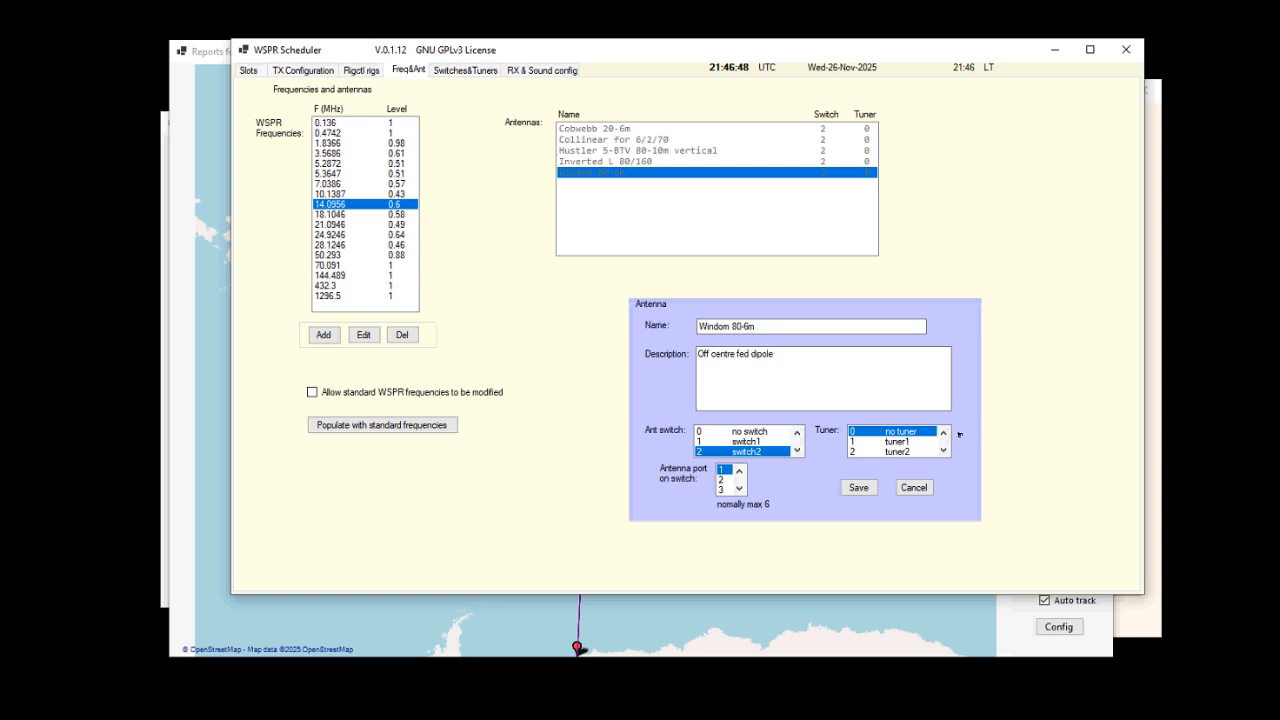
{"action": "left_click", "coordinate": [914, 486]}
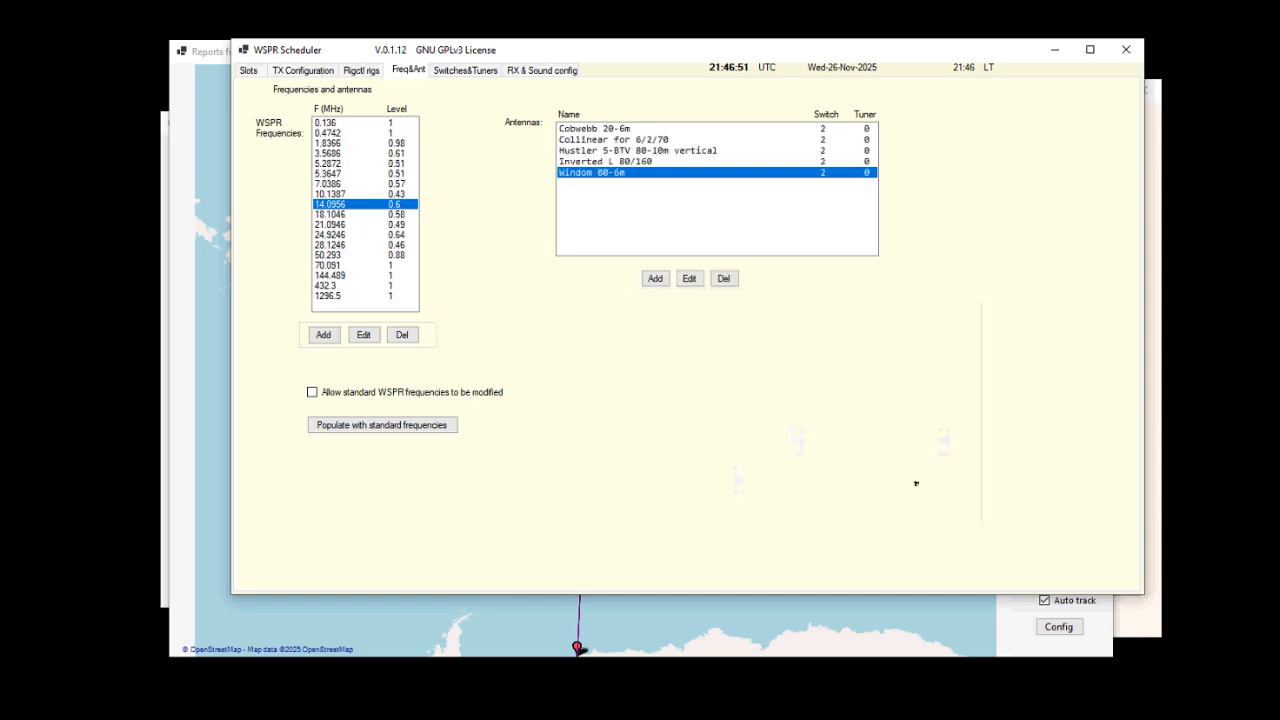
Inspect the protocol, serial settings and switch type of antenna switch2 and close them without saving.
{"action": "left_click", "coordinate": [467, 70]}
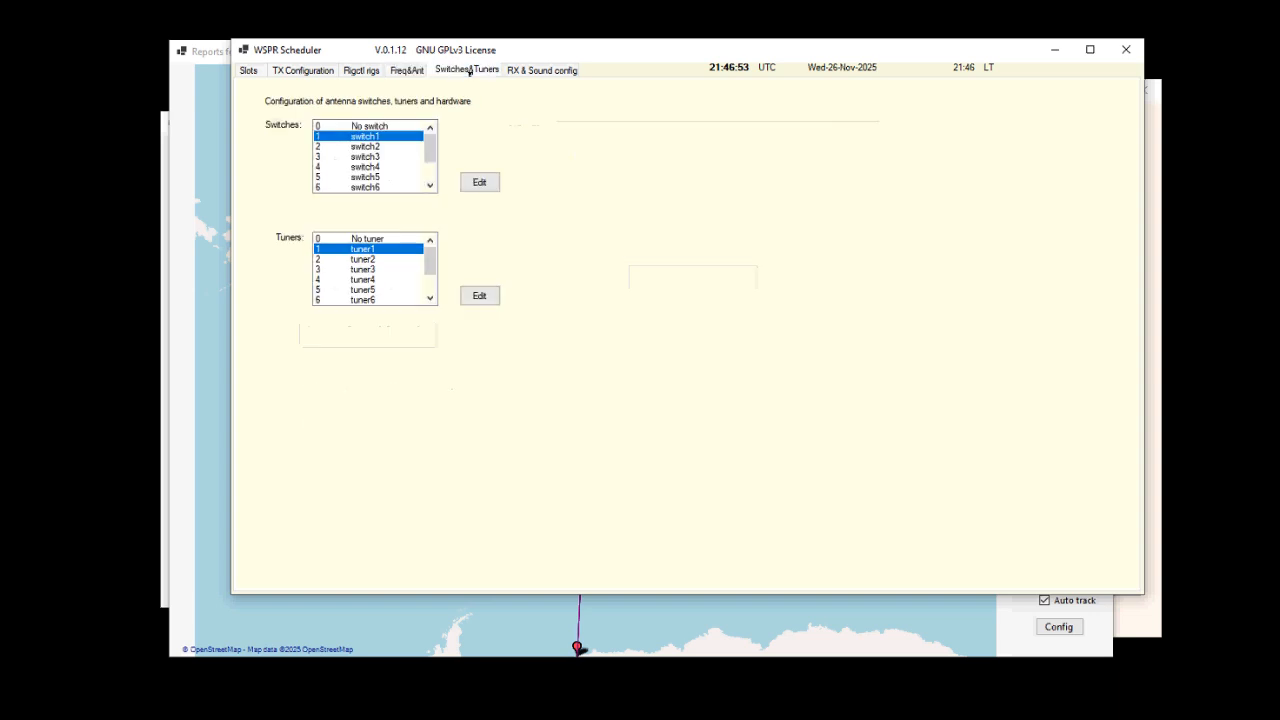
{"action": "left_click", "coordinate": [366, 147]}
{"action": "left_click", "coordinate": [479, 182]}
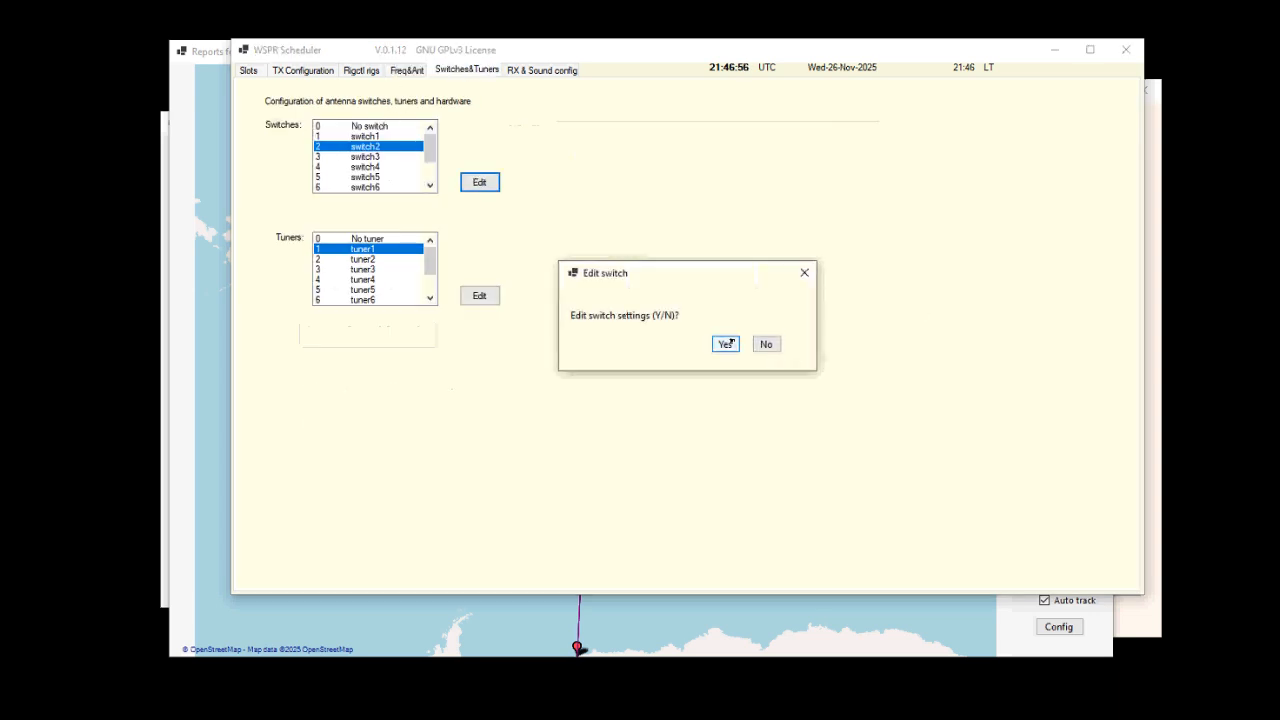
{"action": "left_click", "coordinate": [735, 341]}
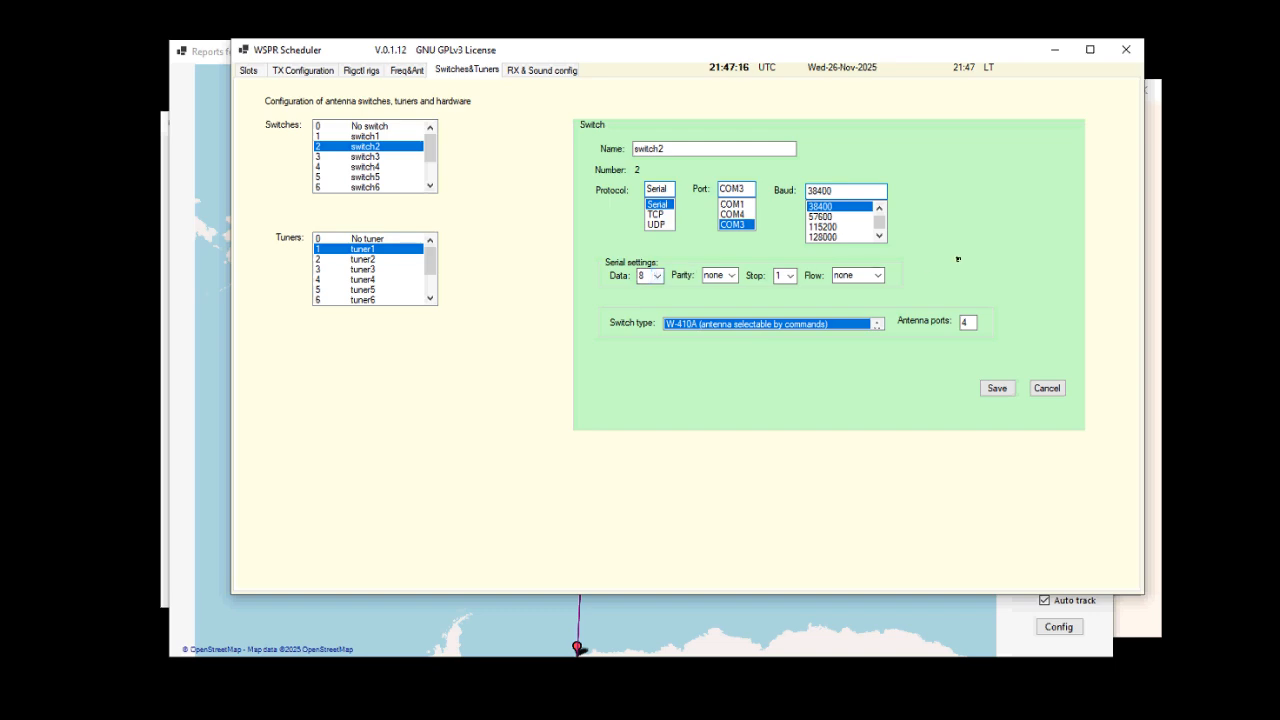
{"action": "left_click", "coordinate": [1047, 389]}
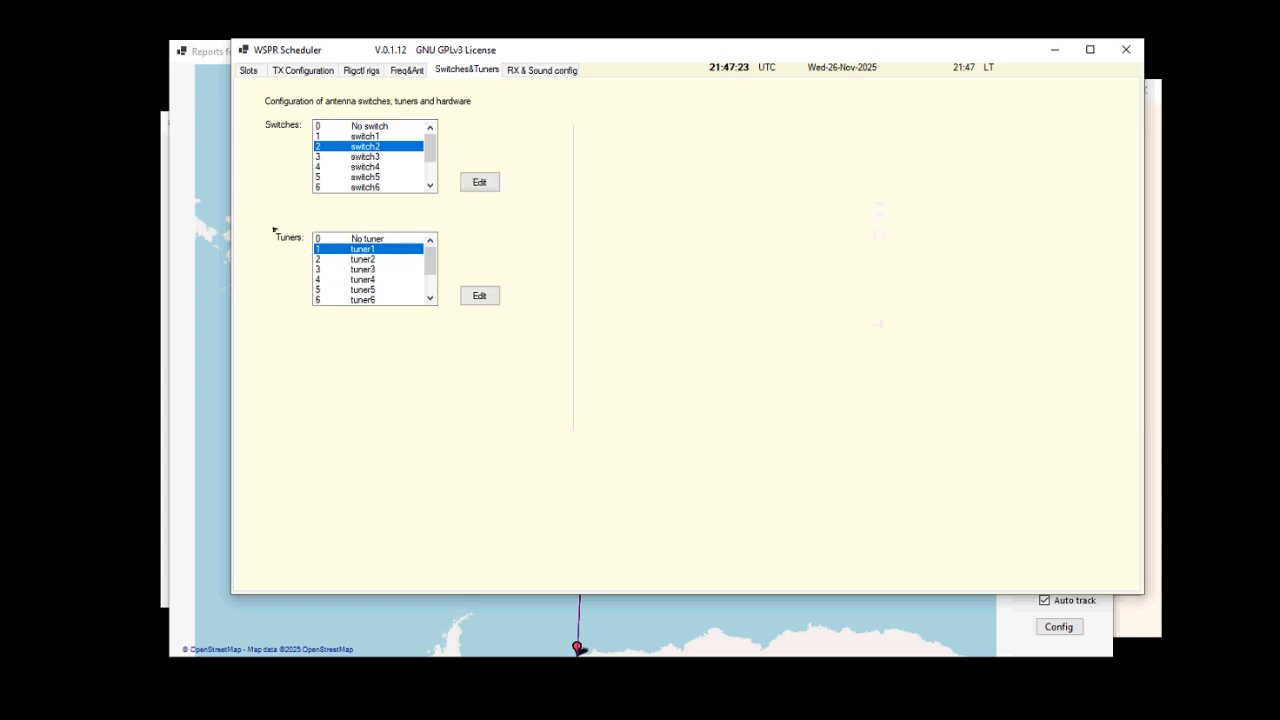
Inspect the protocol, network settings and switch type of antenna switch1 and close them without saving.
{"action": "left_click", "coordinate": [368, 137]}
{"action": "left_click", "coordinate": [479, 183]}
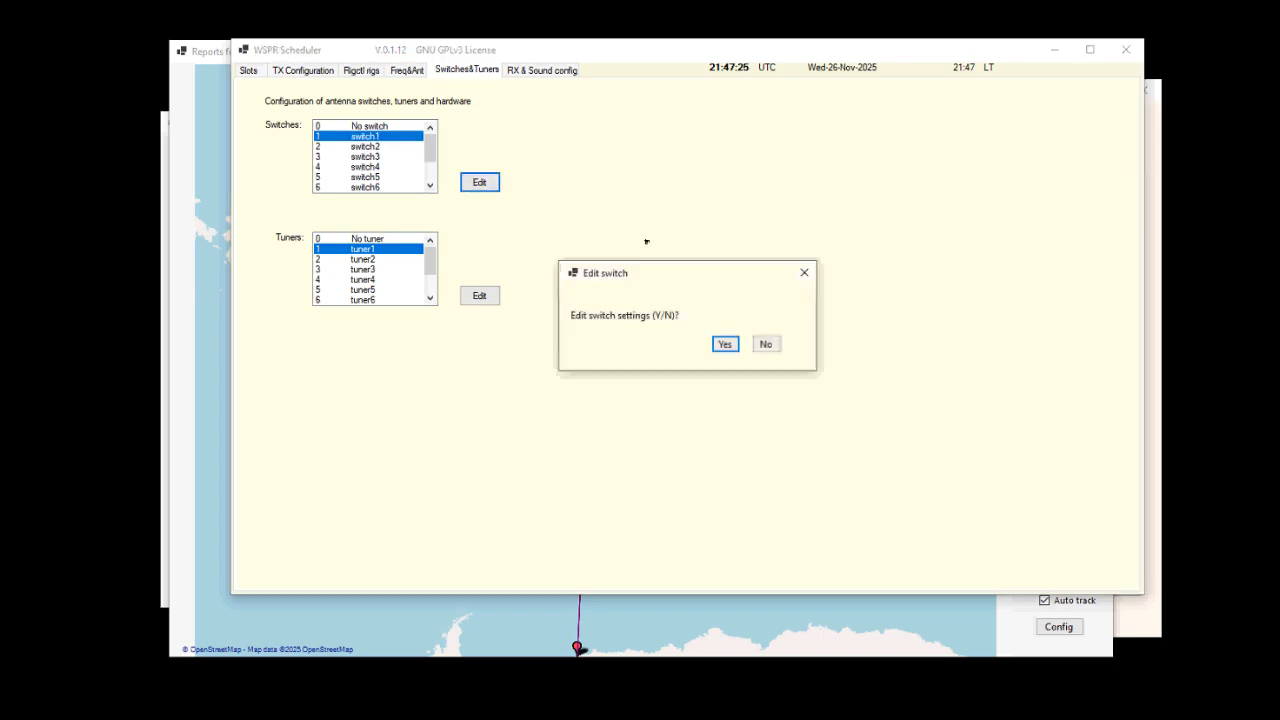
{"action": "left_click", "coordinate": [726, 344]}
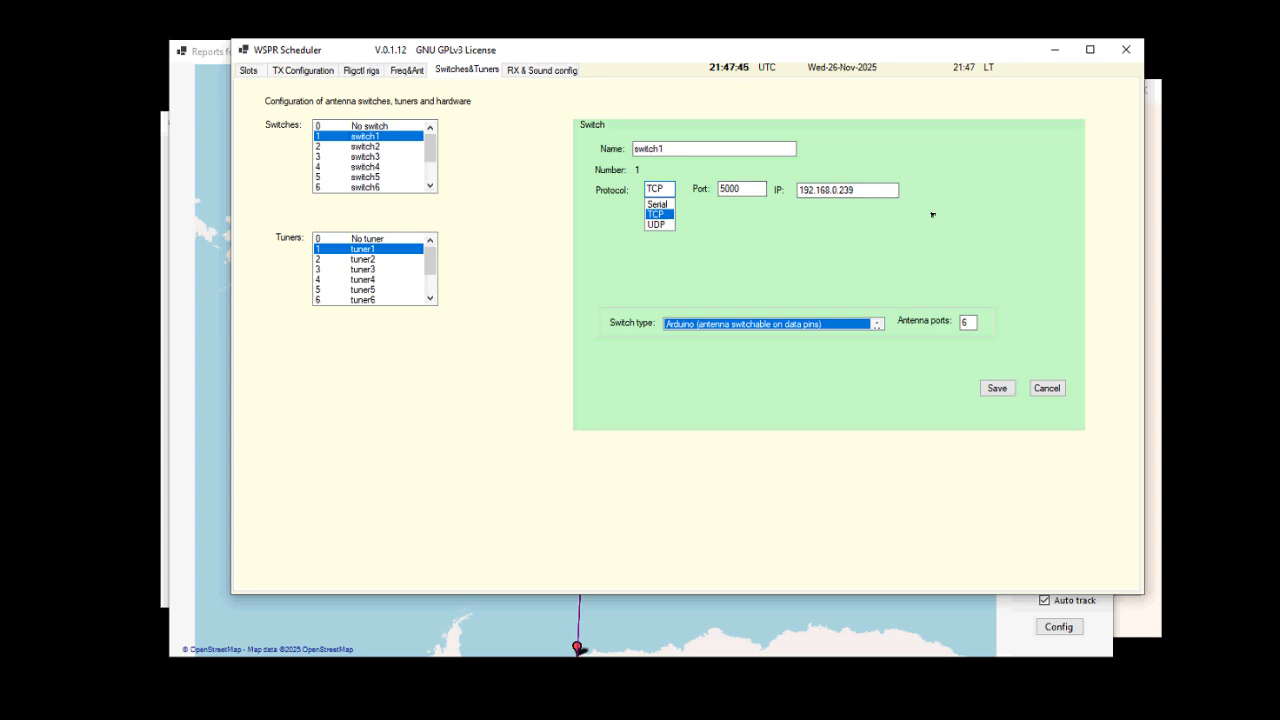
{"action": "left_click", "coordinate": [1045, 388]}
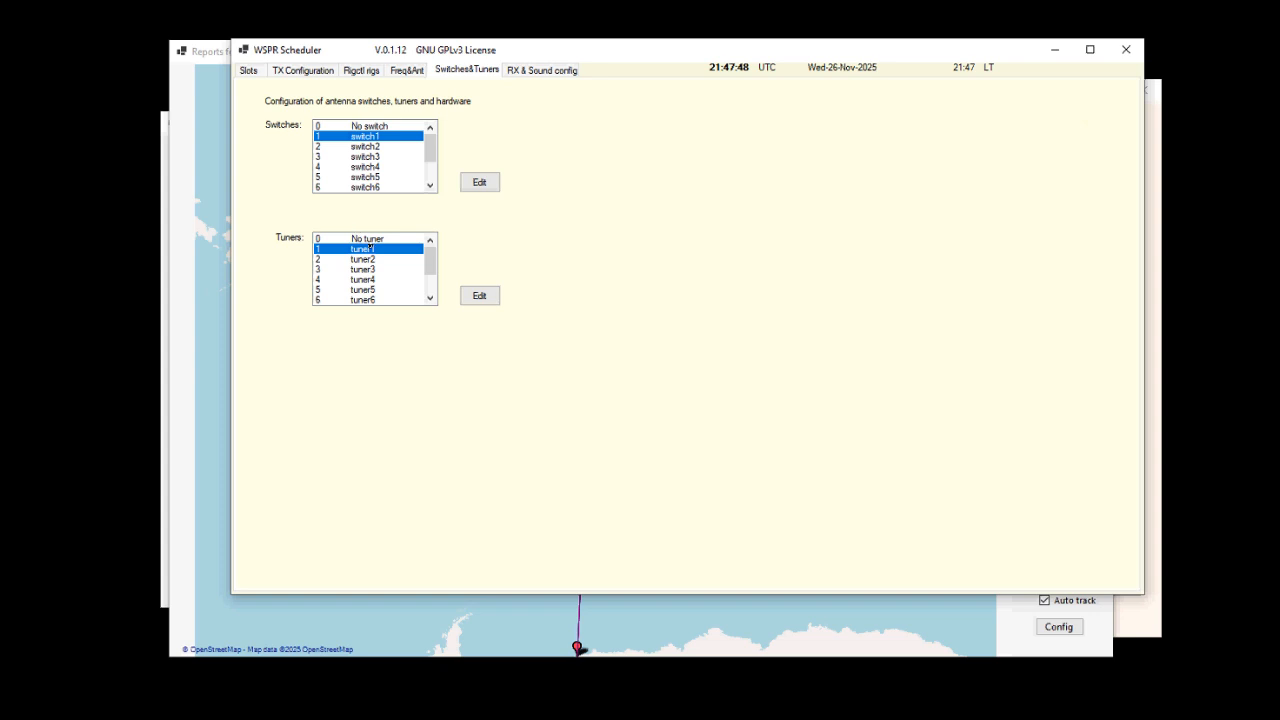
Try the Serial and TCP protocols in the tuner1 settings and close them without saving.
{"action": "left_click", "coordinate": [479, 292]}
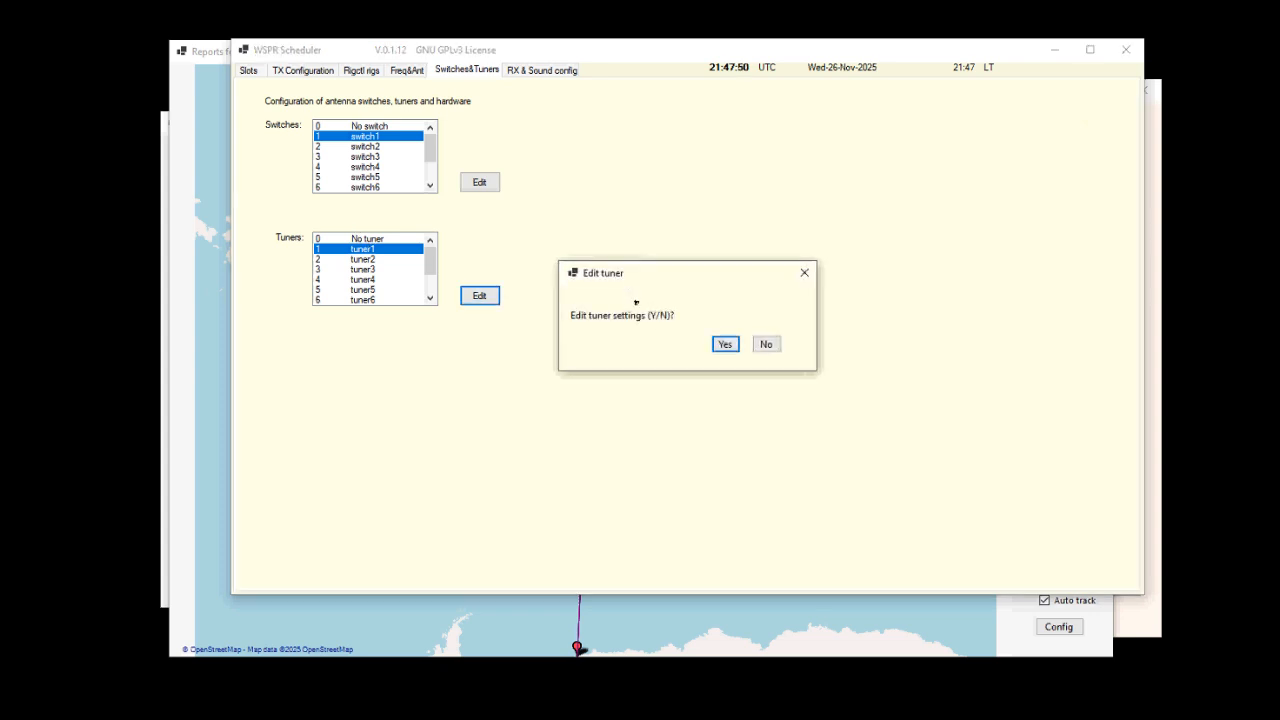
{"action": "left_click", "coordinate": [726, 343]}
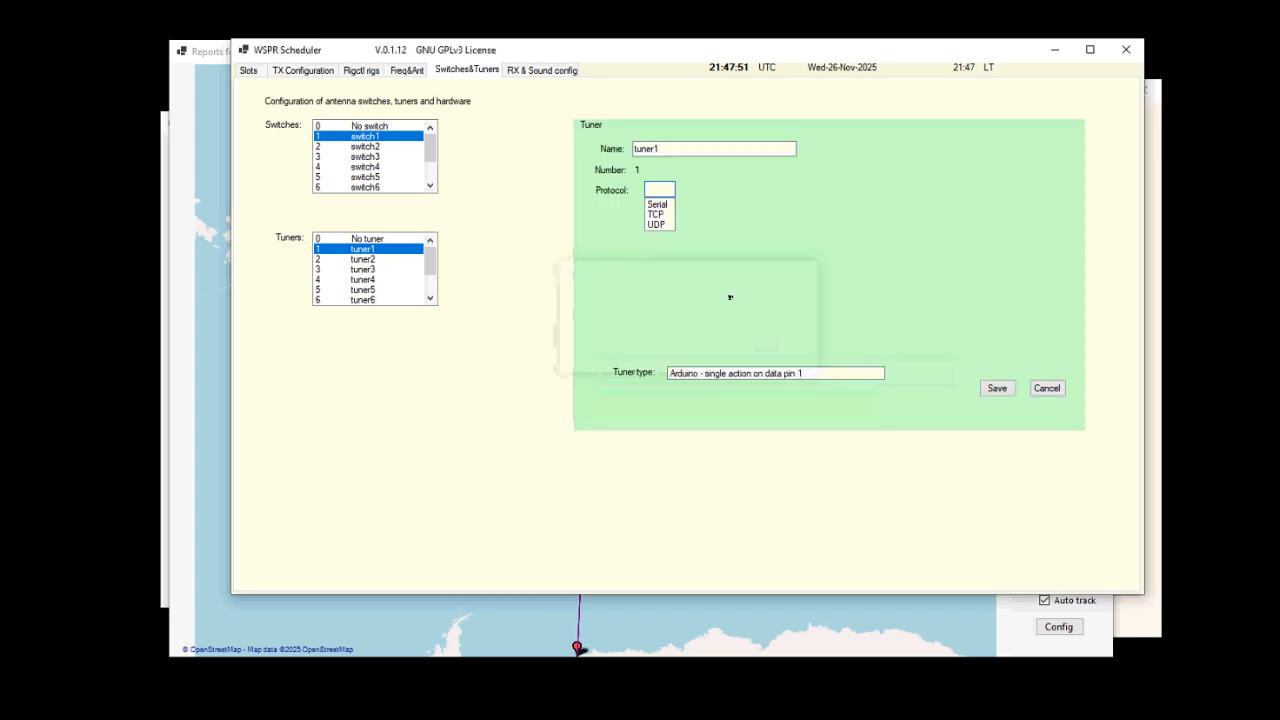
{"action": "left_click", "coordinate": [659, 205]}
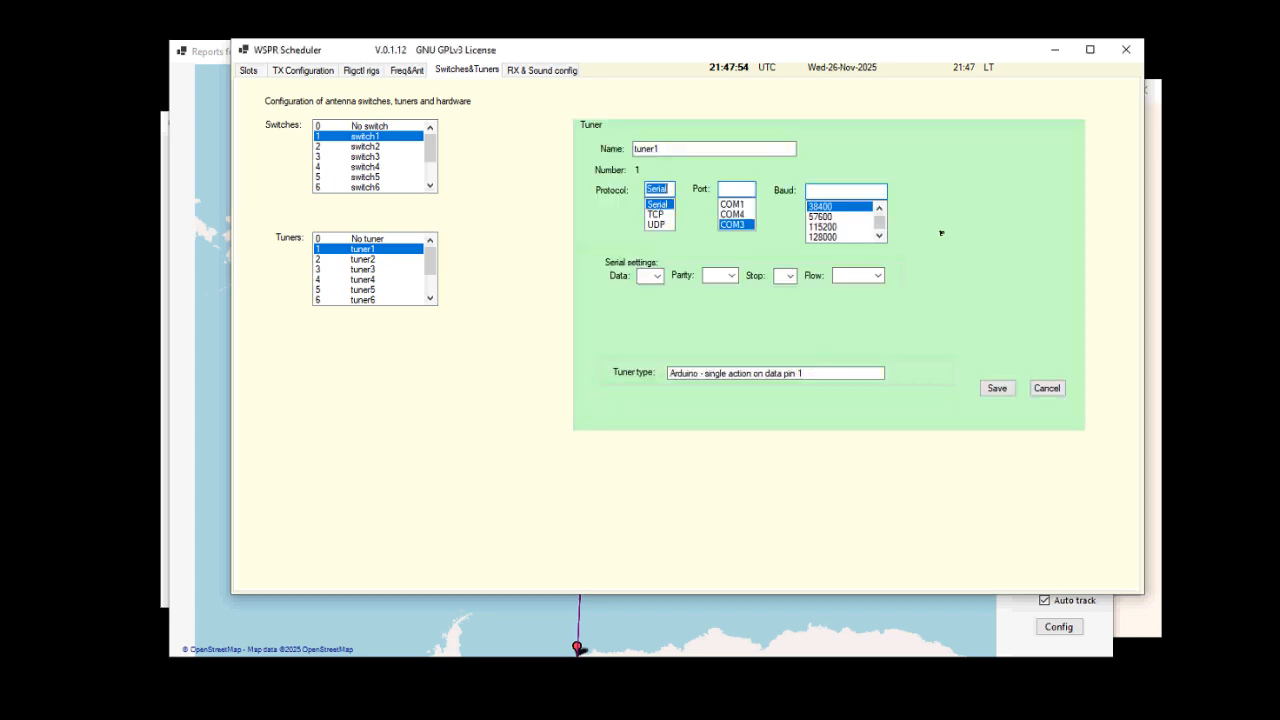
{"action": "left_click", "coordinate": [657, 214]}
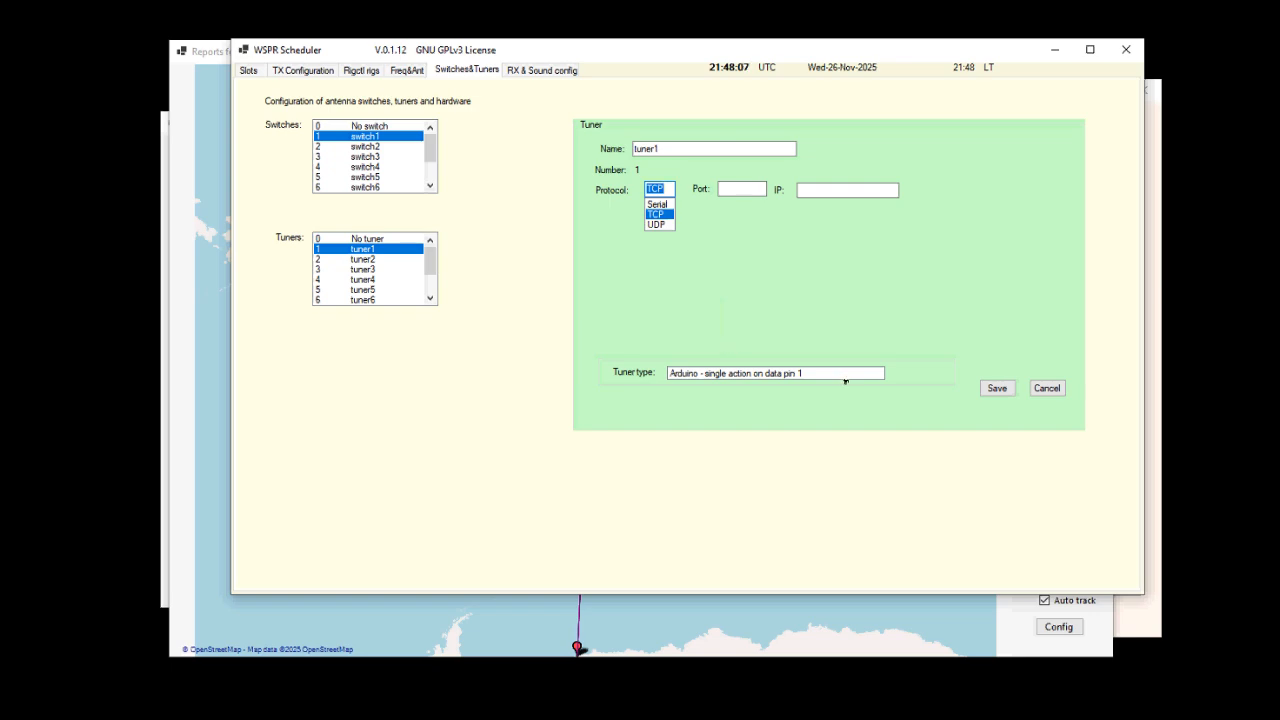
{"action": "left_click", "coordinate": [1057, 390]}
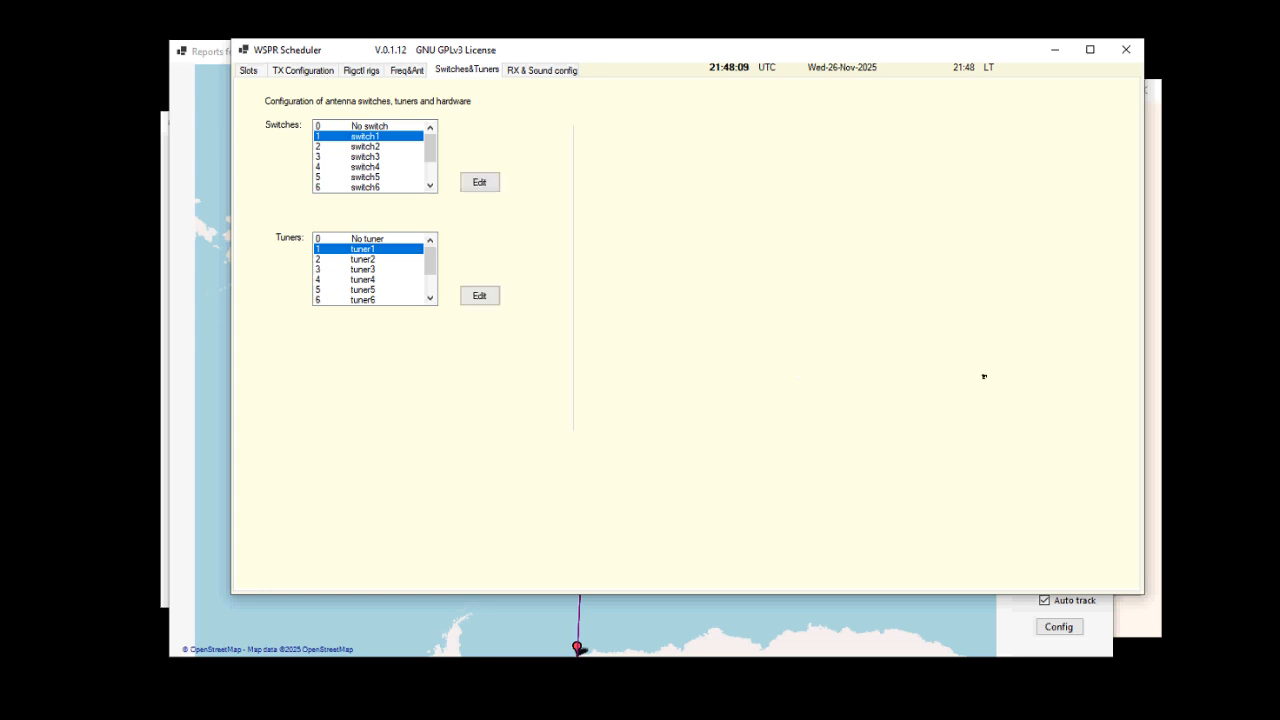
Review the RX and sound configuration and try fine tuning the mic/line level.
{"action": "left_click", "coordinate": [541, 70]}
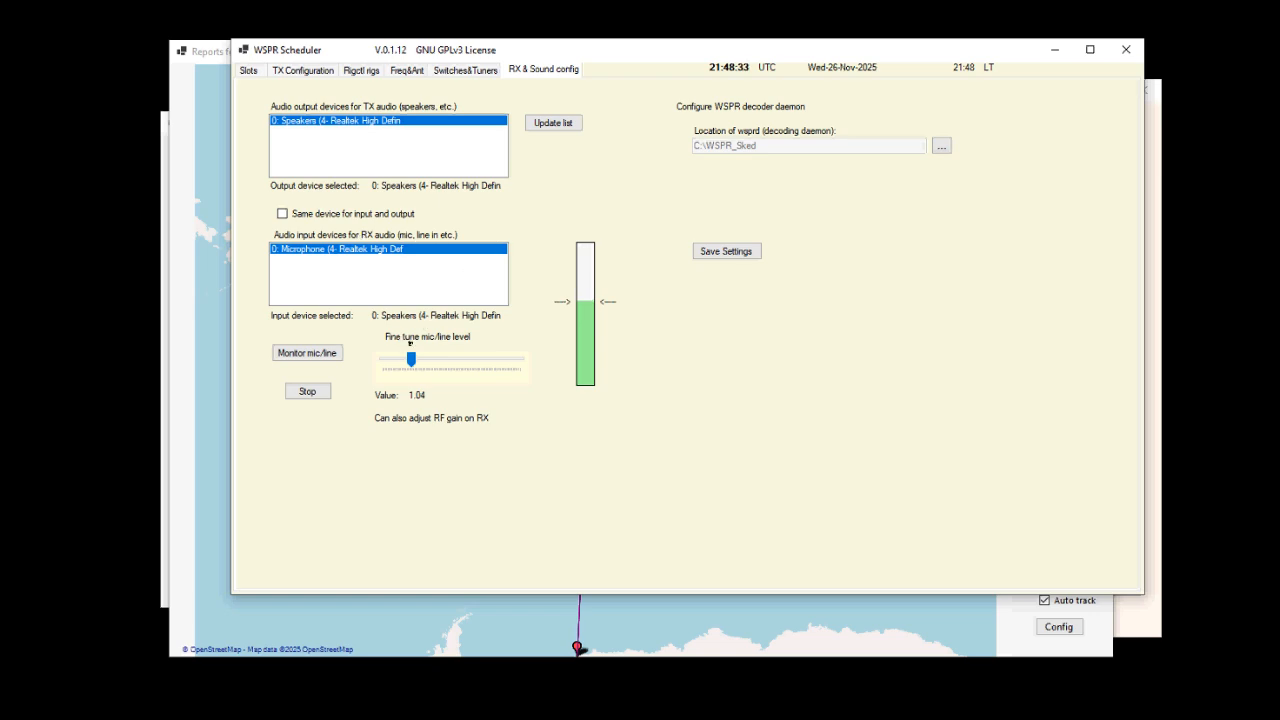
{"action": "mouse_move", "coordinate": [410, 358]}
{"action": "left_mouse_down"}
{"action": "mouse_move", "coordinate": [446, 358]}
{"action": "mouse_move", "coordinate": [409, 357]}
{"action": "left_mouse_up"}
{"action": "left_click", "coordinate": [250, 71]}
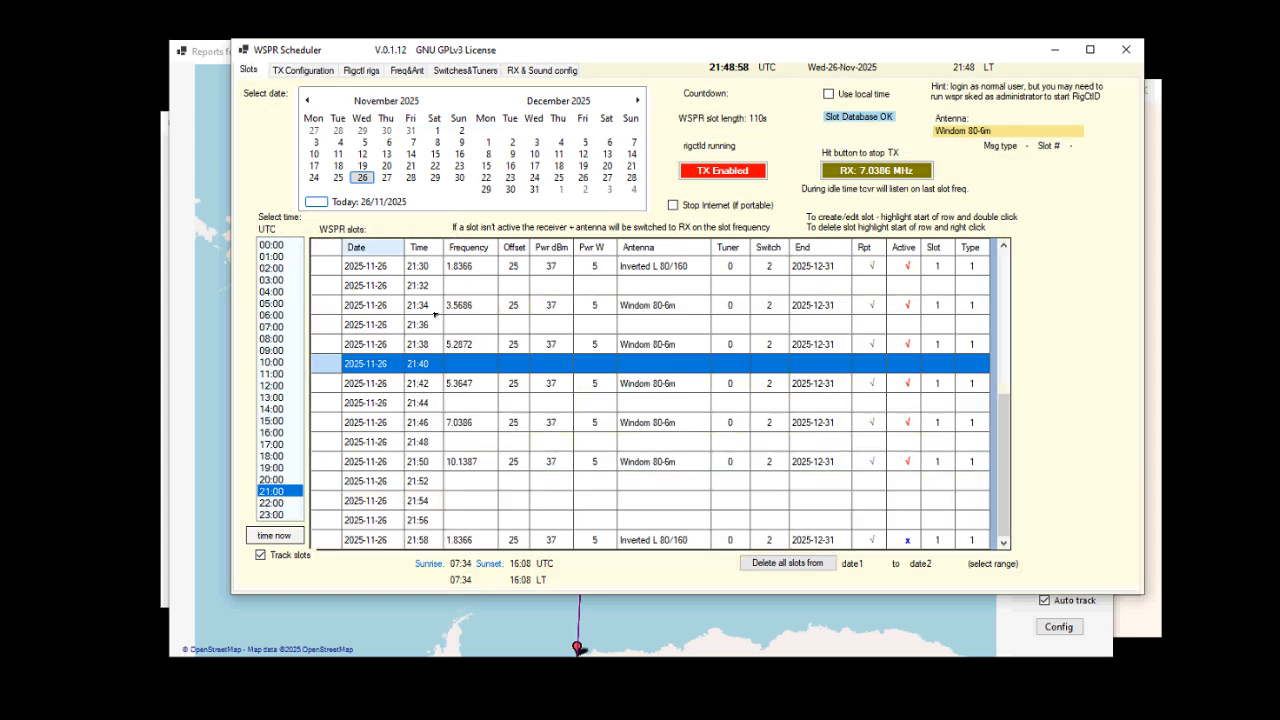
{"action": "left_click", "coordinate": [326, 365]}
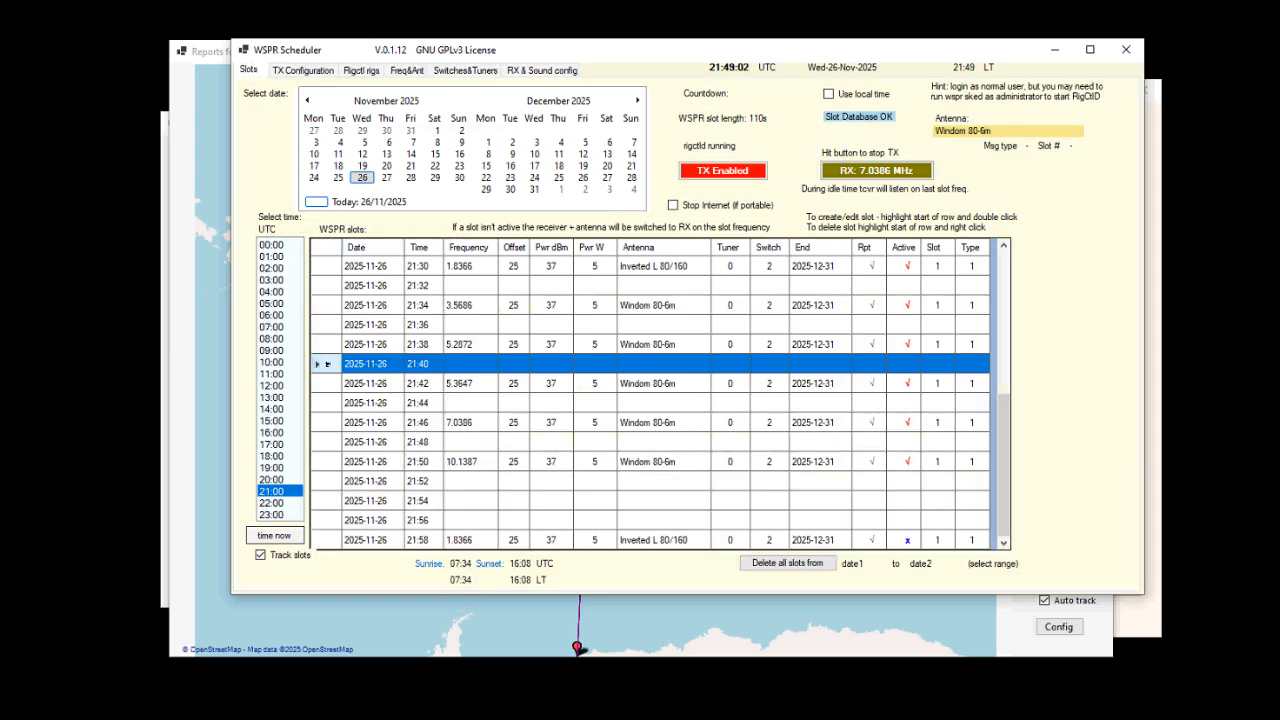
{"action": "double_click", "coordinate": [326, 365]}
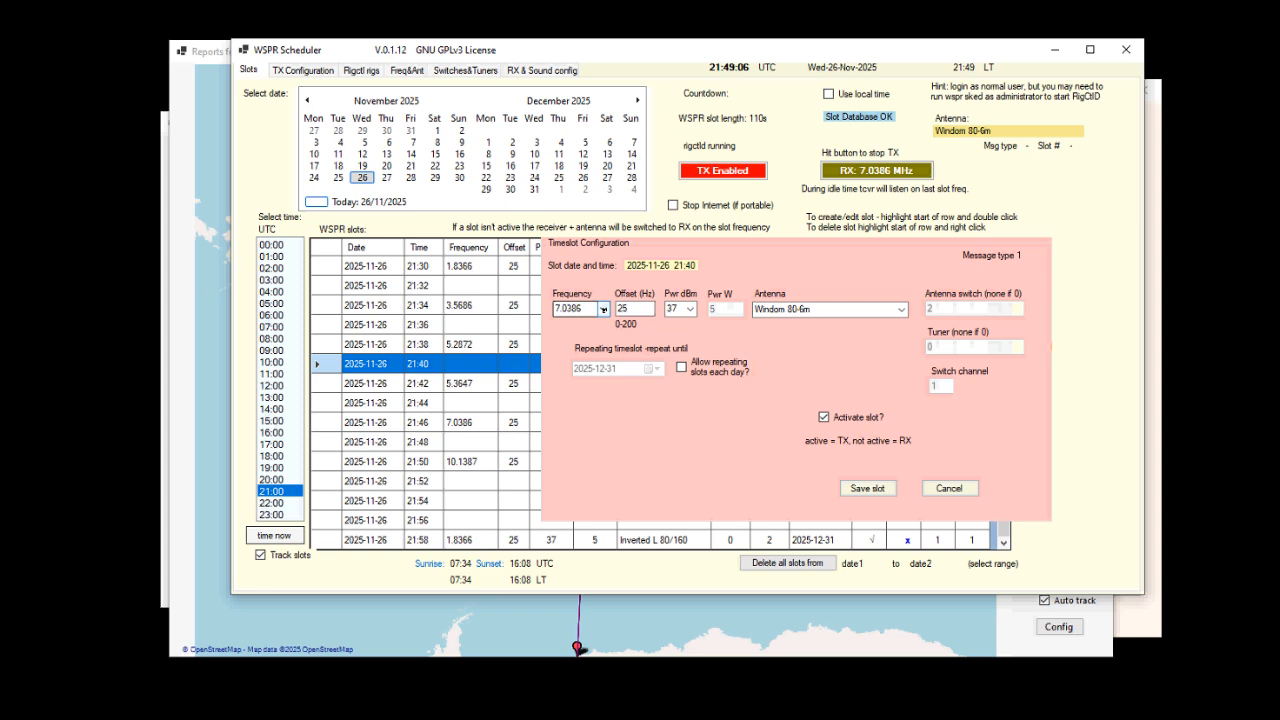
{"action": "left_click", "coordinate": [603, 310]}
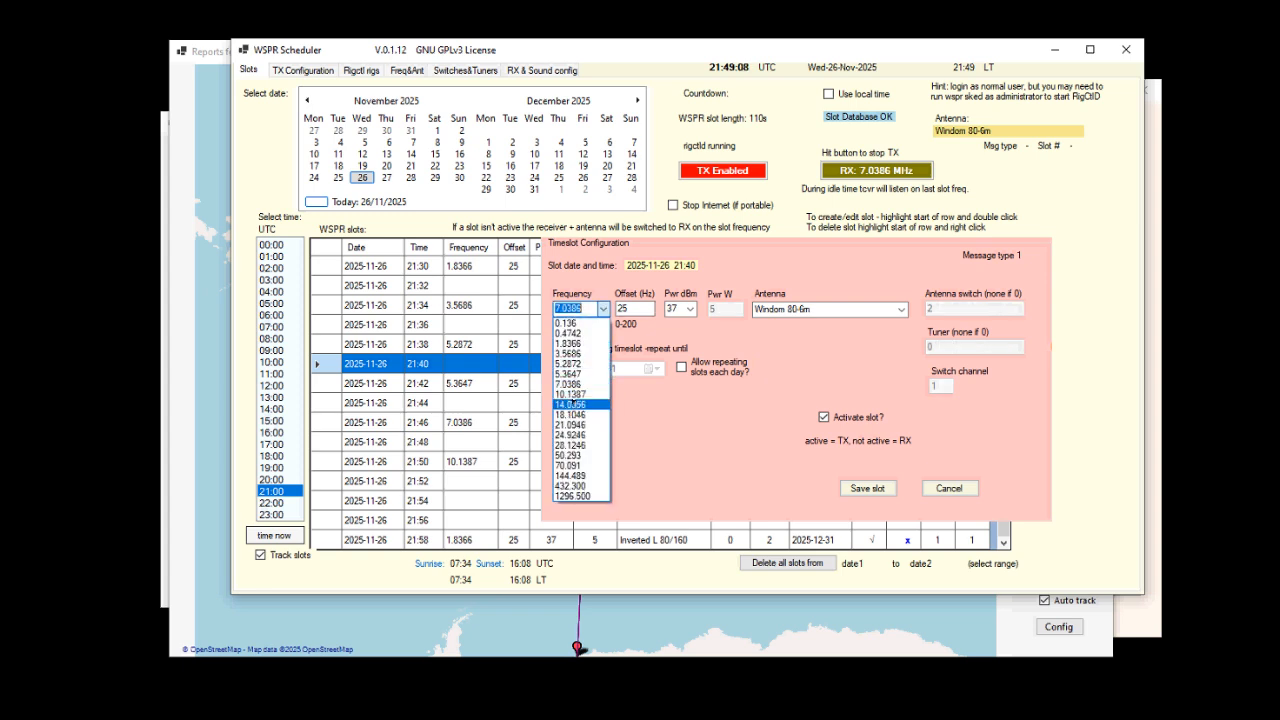
{"action": "left_click", "coordinate": [572, 404]}
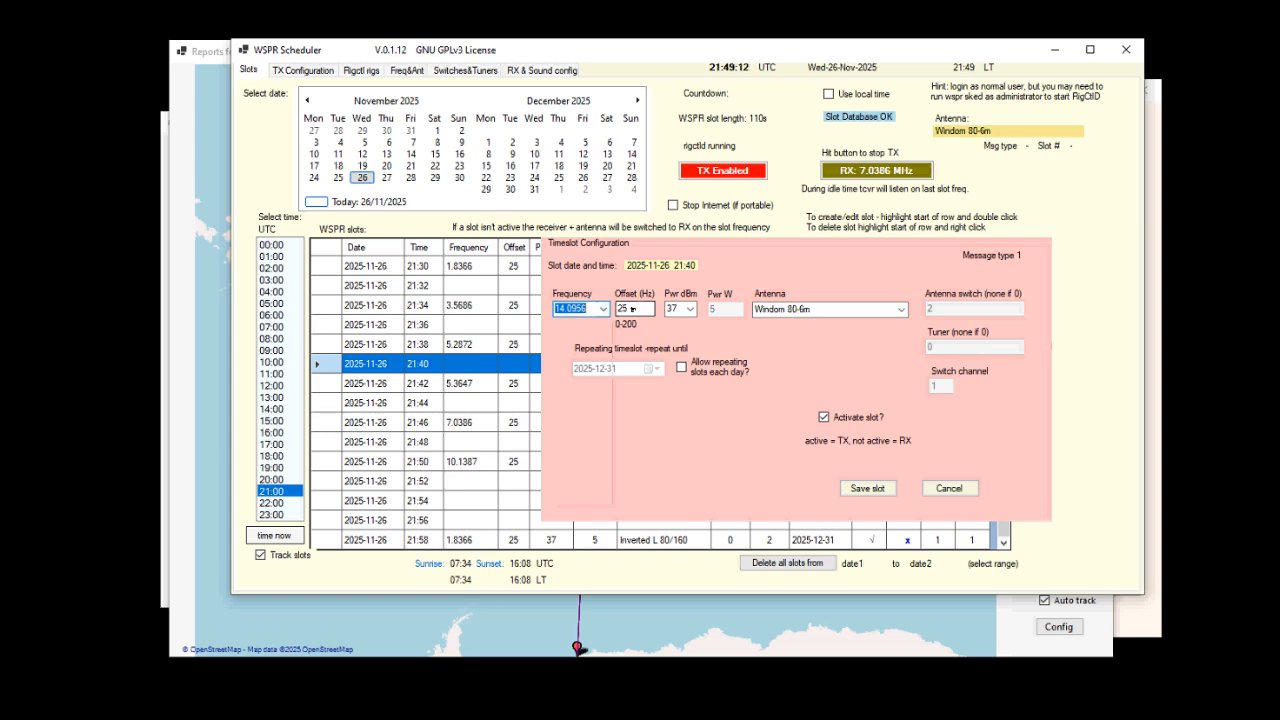
{"action": "left_click", "coordinate": [690, 309]}
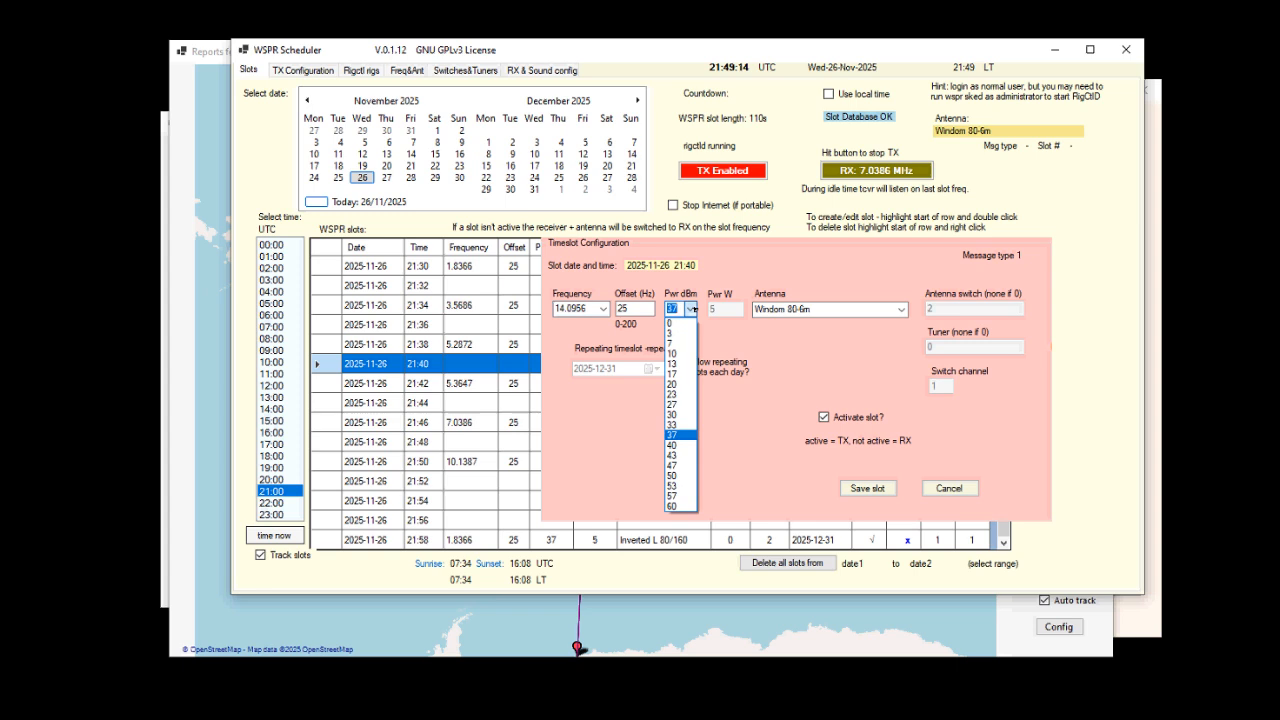
{"action": "left_click", "coordinate": [690, 309]}
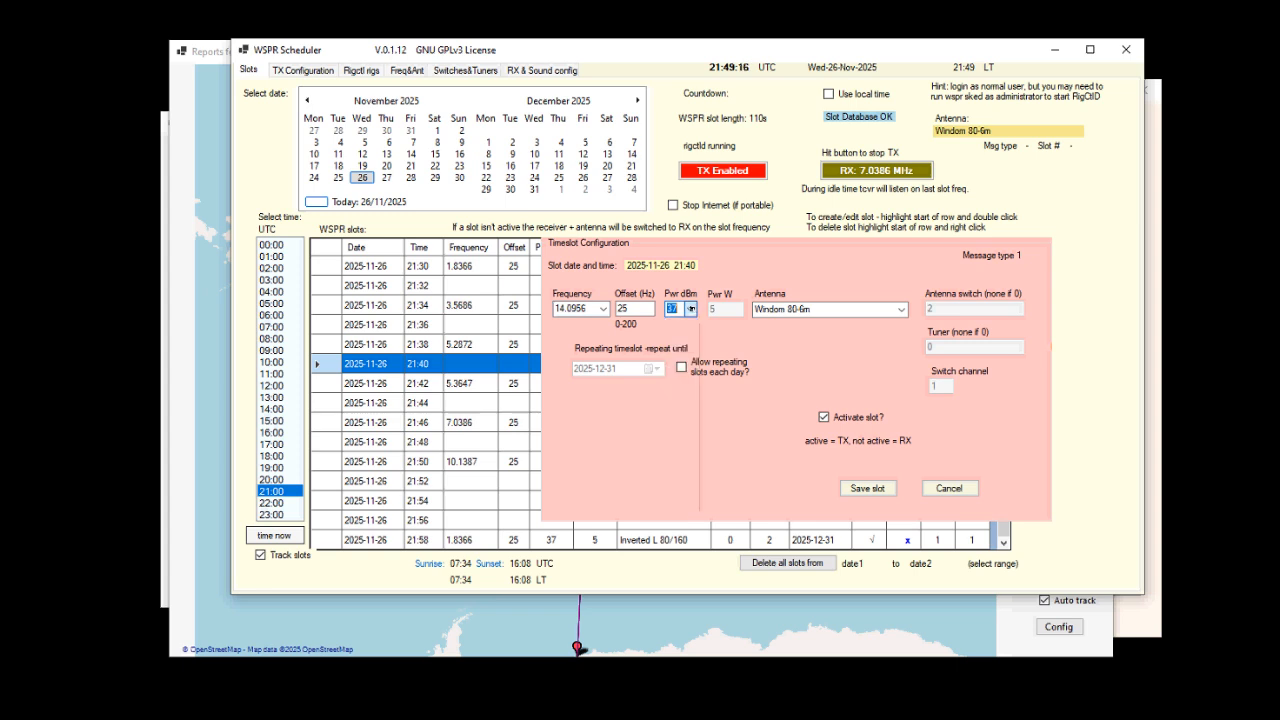
{"action": "left_click", "coordinate": [901, 310]}
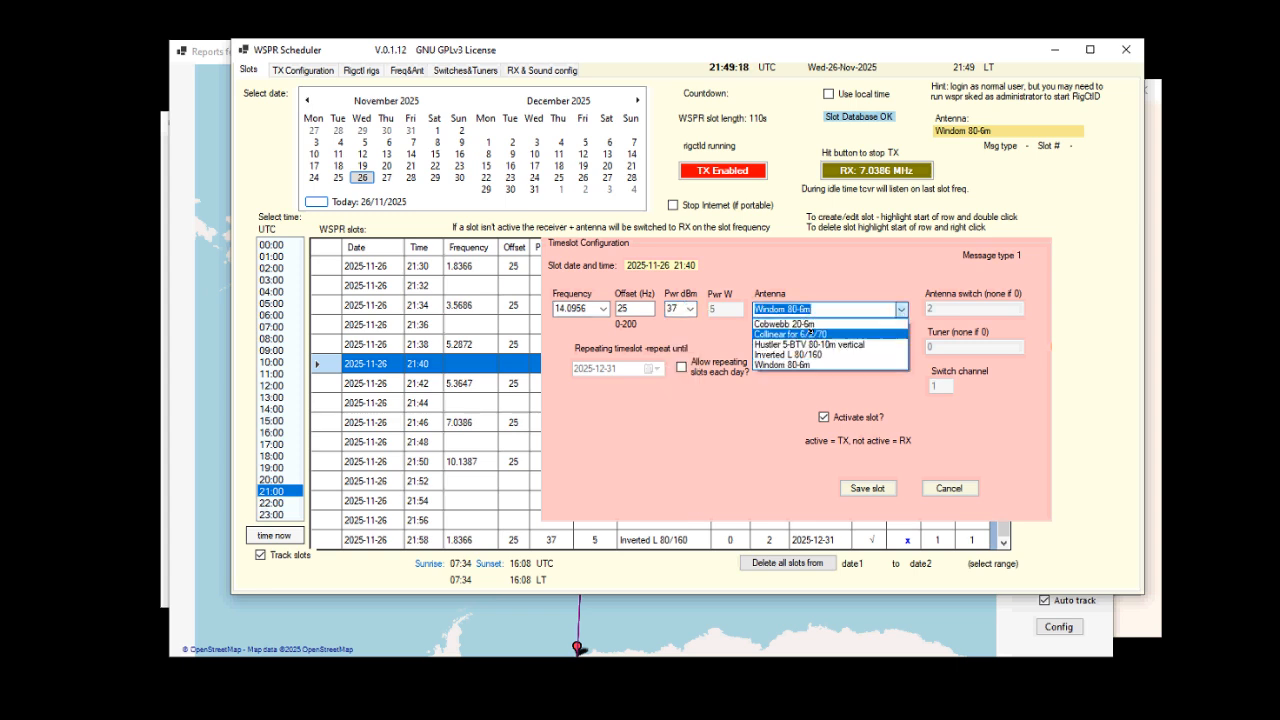
{"action": "left_click", "coordinate": [782, 321]}
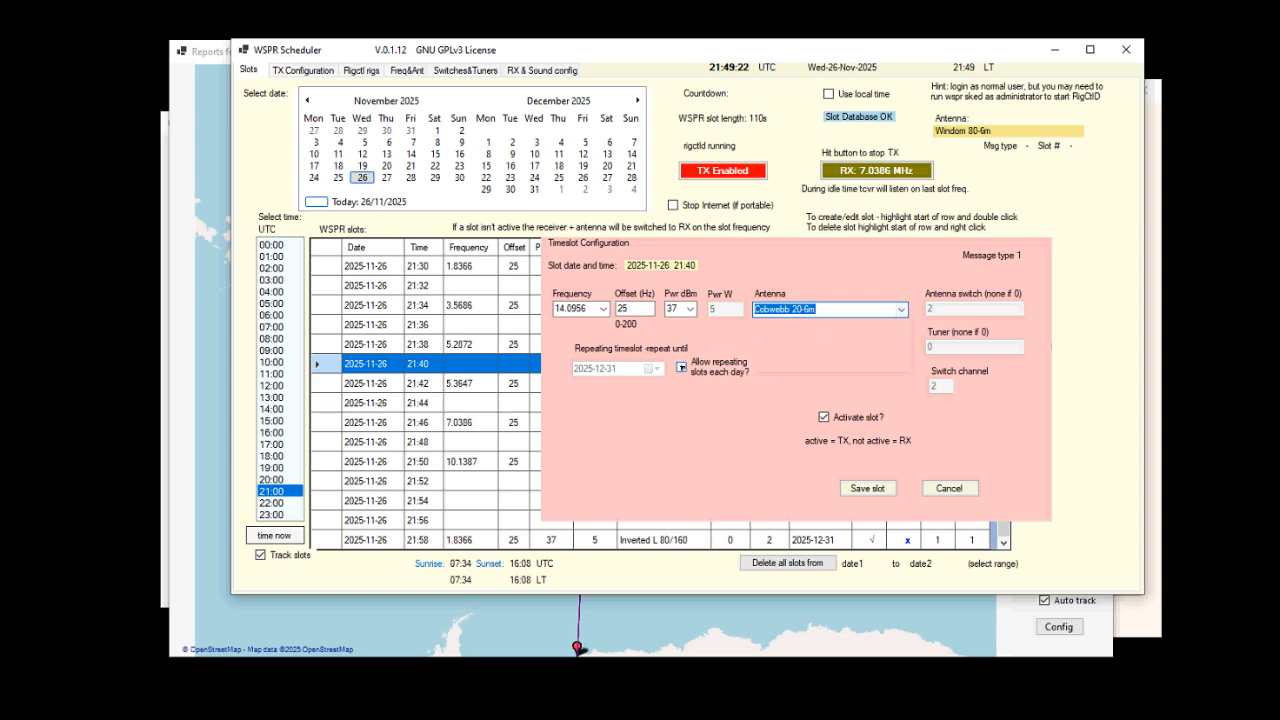
Allow the slot to repeat each day and enable repeating at the same minutes each hour between start and end times.
{"action": "left_click", "coordinate": [681, 367]}
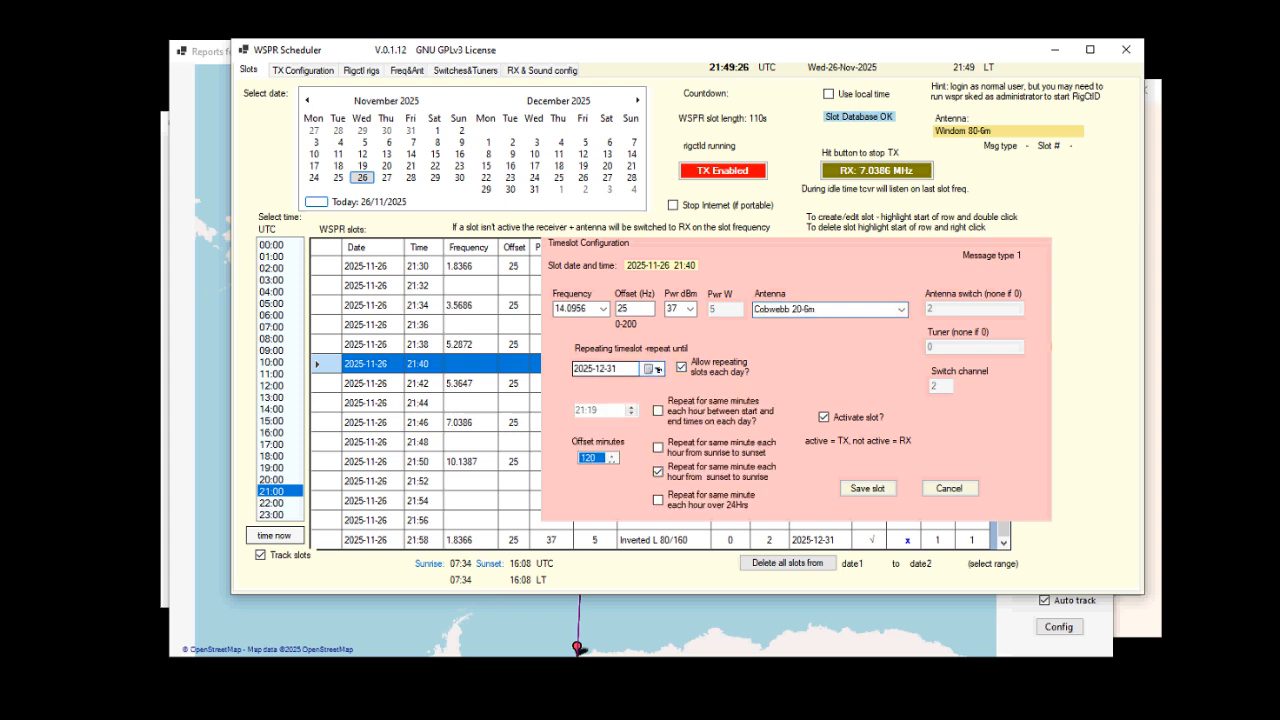
{"action": "left_click", "coordinate": [655, 368]}
{"action": "left_click", "coordinate": [634, 477]}
{"action": "left_click", "coordinate": [657, 410]}
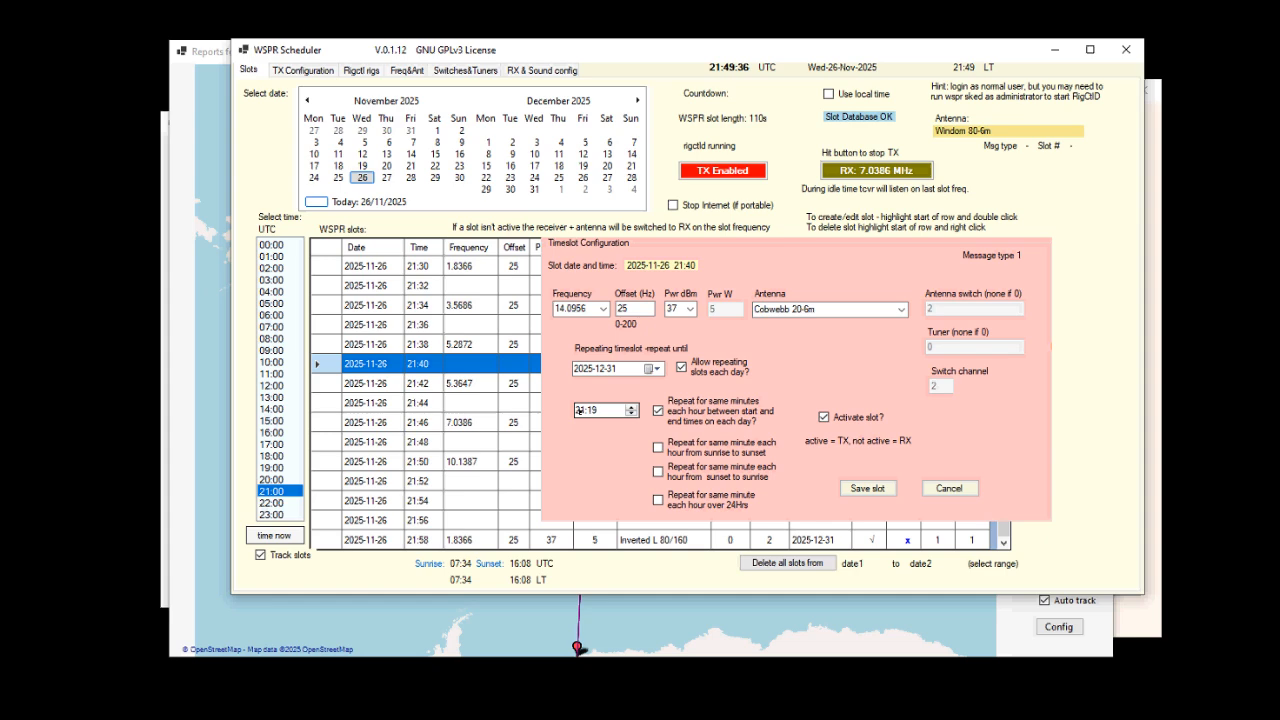
Try the sunrise-to-sunset and sunset-to-sunrise repeats, and set the slot to repeat each hour over 24 hours.
{"action": "left_click", "coordinate": [658, 447]}
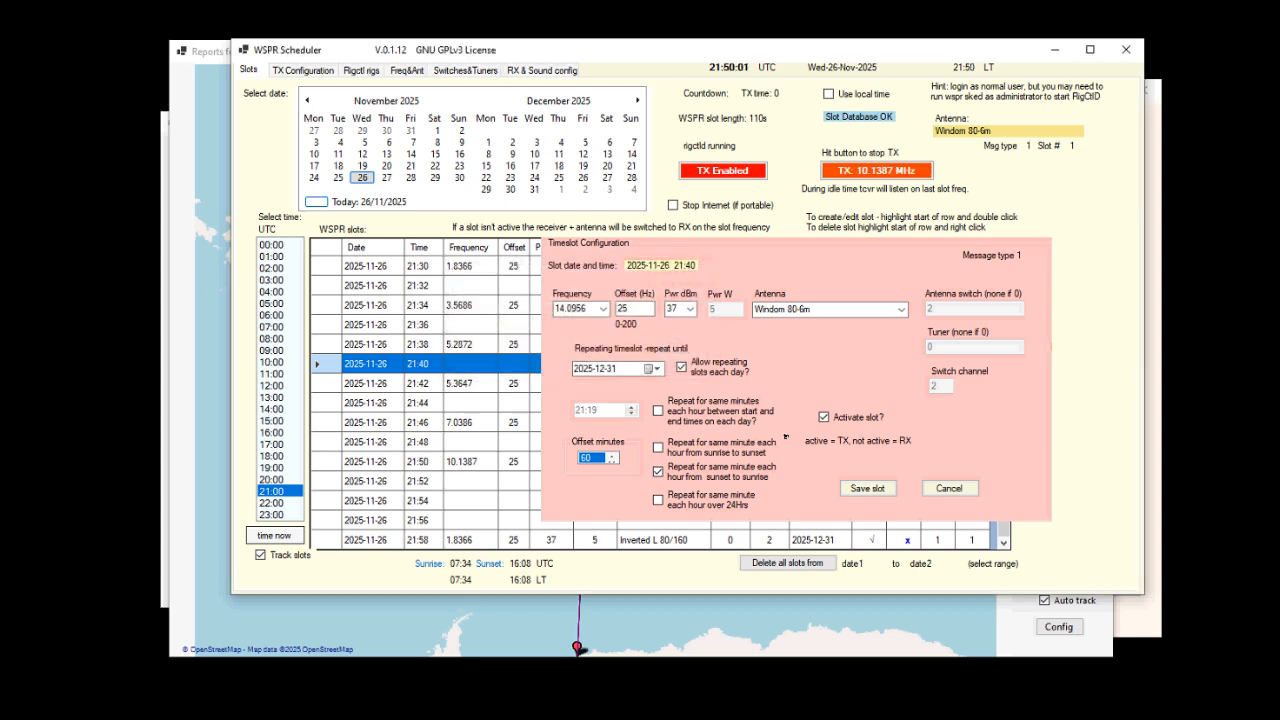
{"action": "left_click", "coordinate": [658, 471]}
{"action": "left_click", "coordinate": [658, 471]}
{"action": "left_click", "coordinate": [658, 499]}
{"action": "left_click", "coordinate": [658, 500]}
{"action": "left_click", "coordinate": [657, 500]}
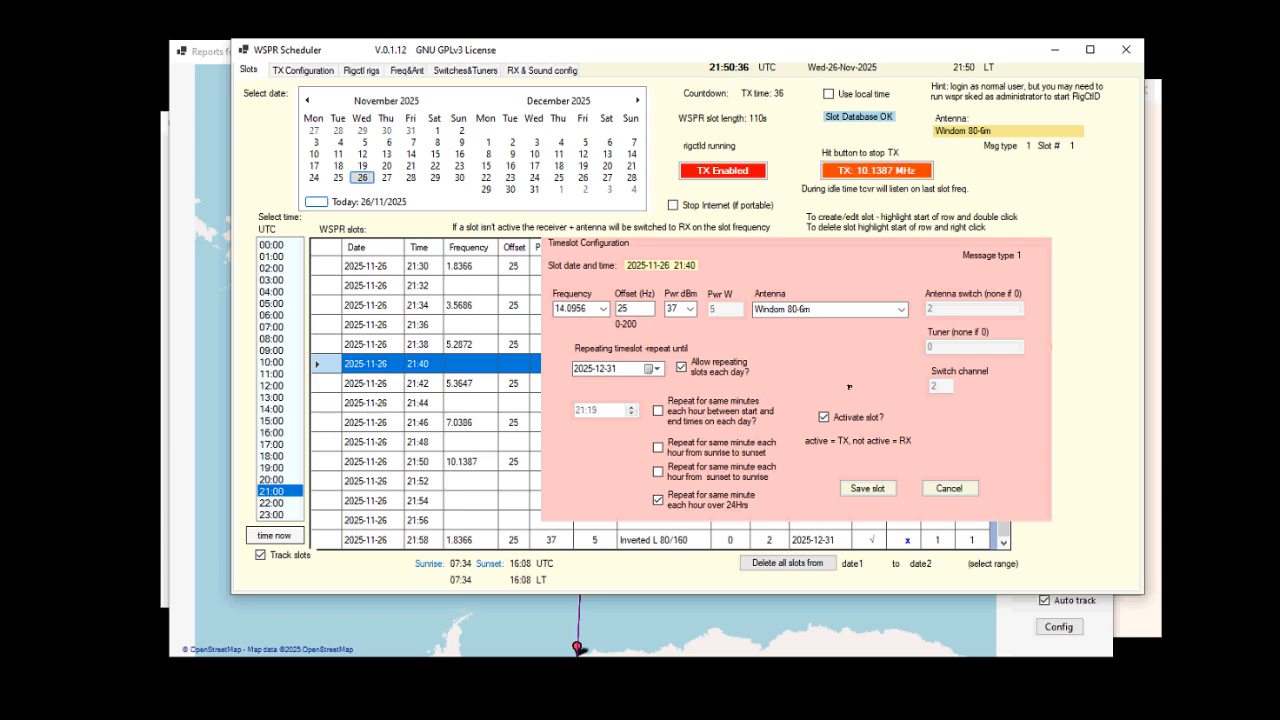
Toggle the slot's activation off and back on, and save the slot.
{"action": "left_click", "coordinate": [824, 417]}
{"action": "left_click", "coordinate": [824, 417]}
{"action": "left_click", "coordinate": [879, 489]}
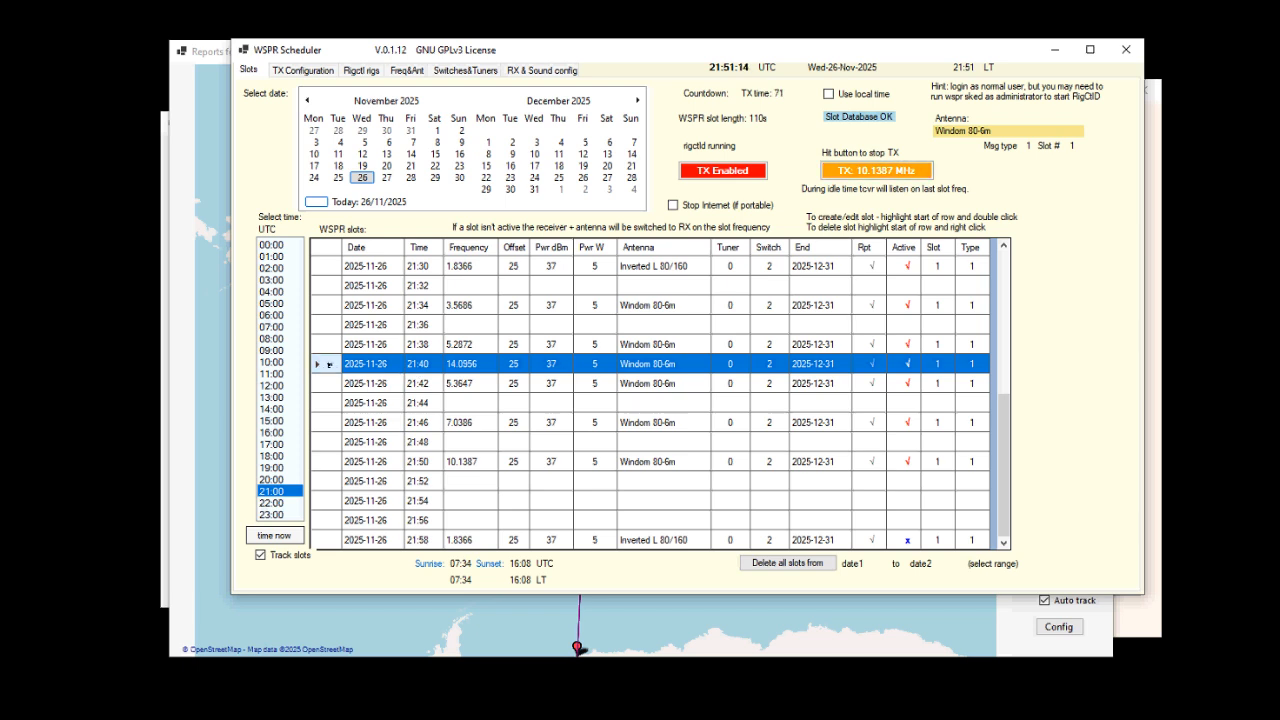
Delete the 21:40 slot together with all its repeating slots.
{"action": "right_click", "coordinate": [327, 364]}
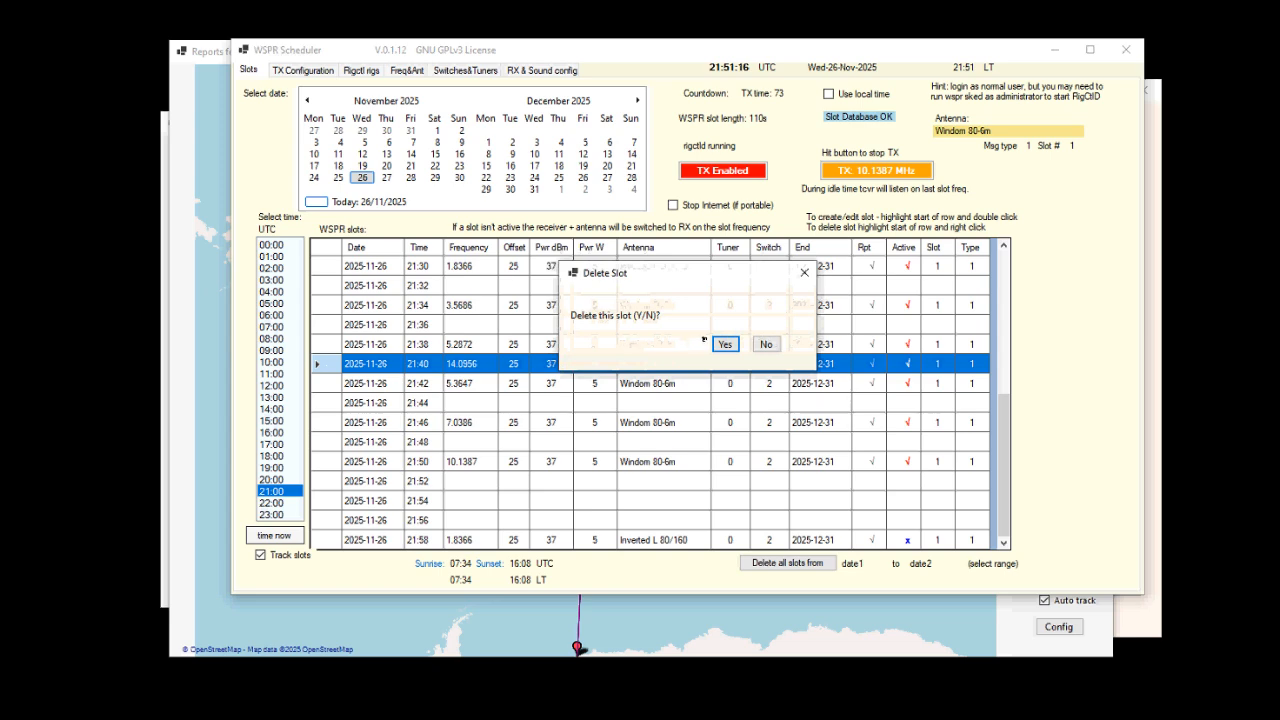
{"action": "left_click", "coordinate": [725, 344]}
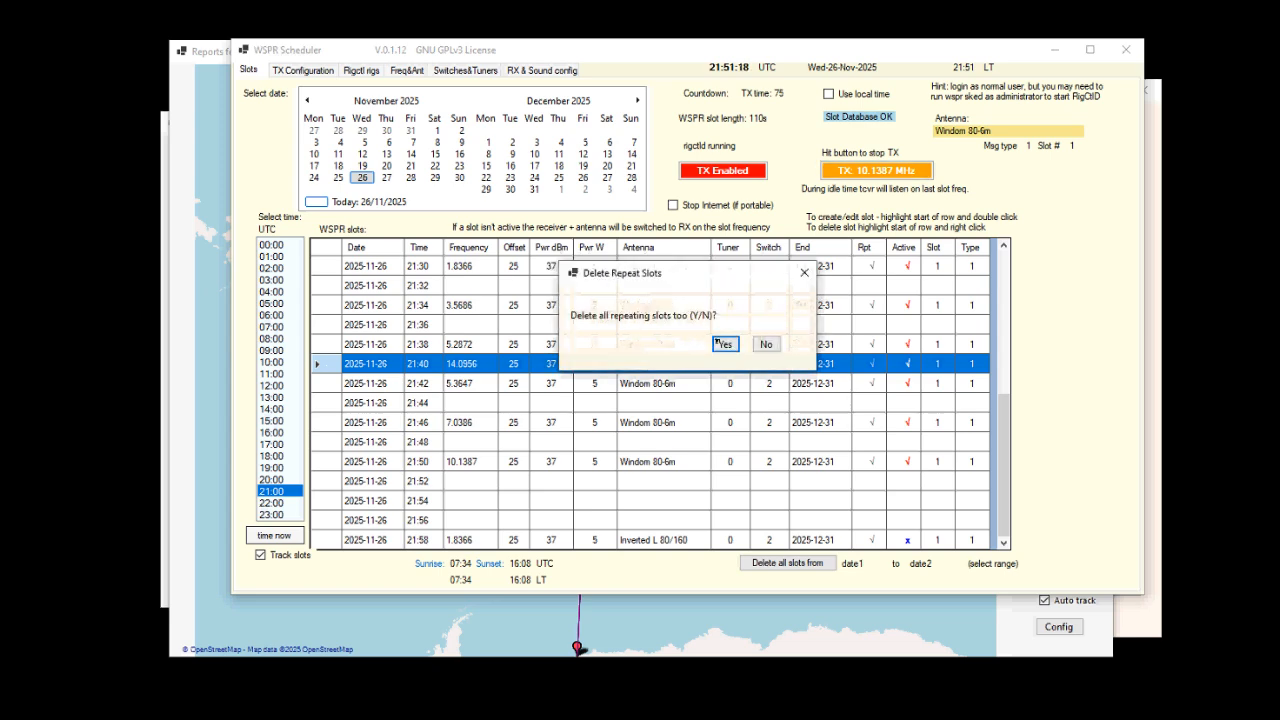
{"action": "left_click", "coordinate": [725, 344]}
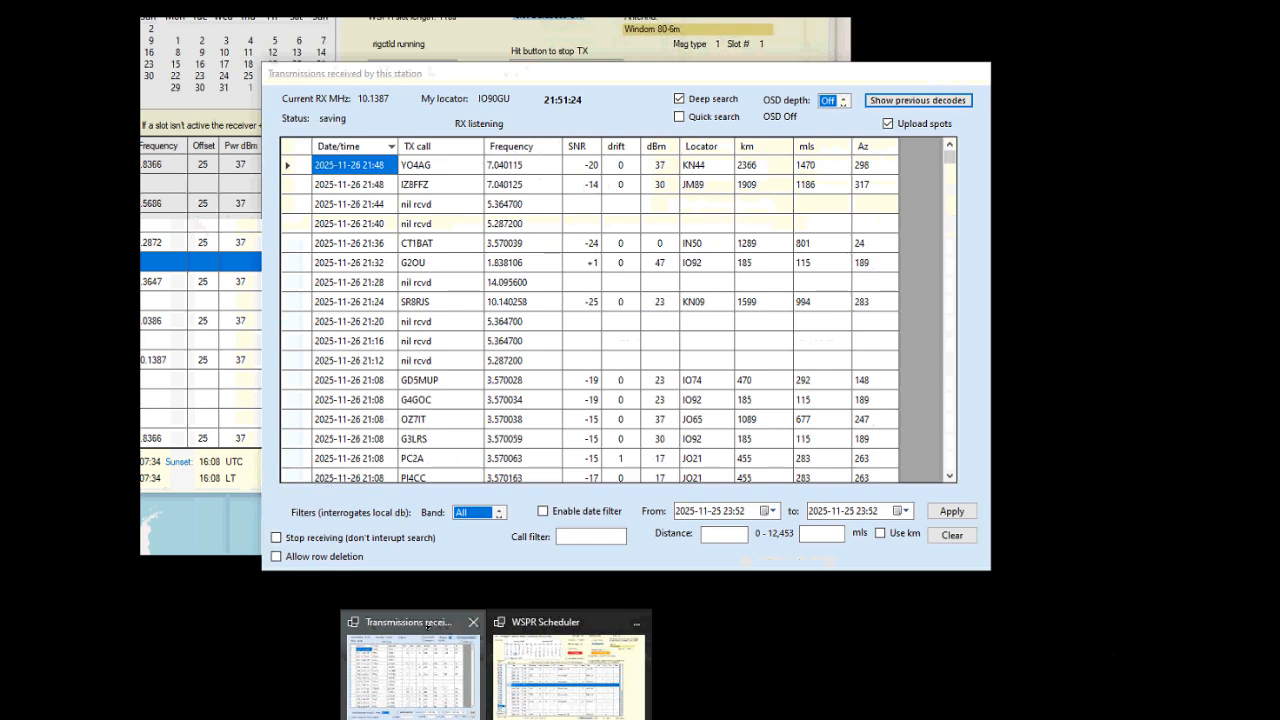
Switch to the list of transmissions received by this station and examine its call and distance filters.
{"action": "left_click", "coordinate": [411, 680]}
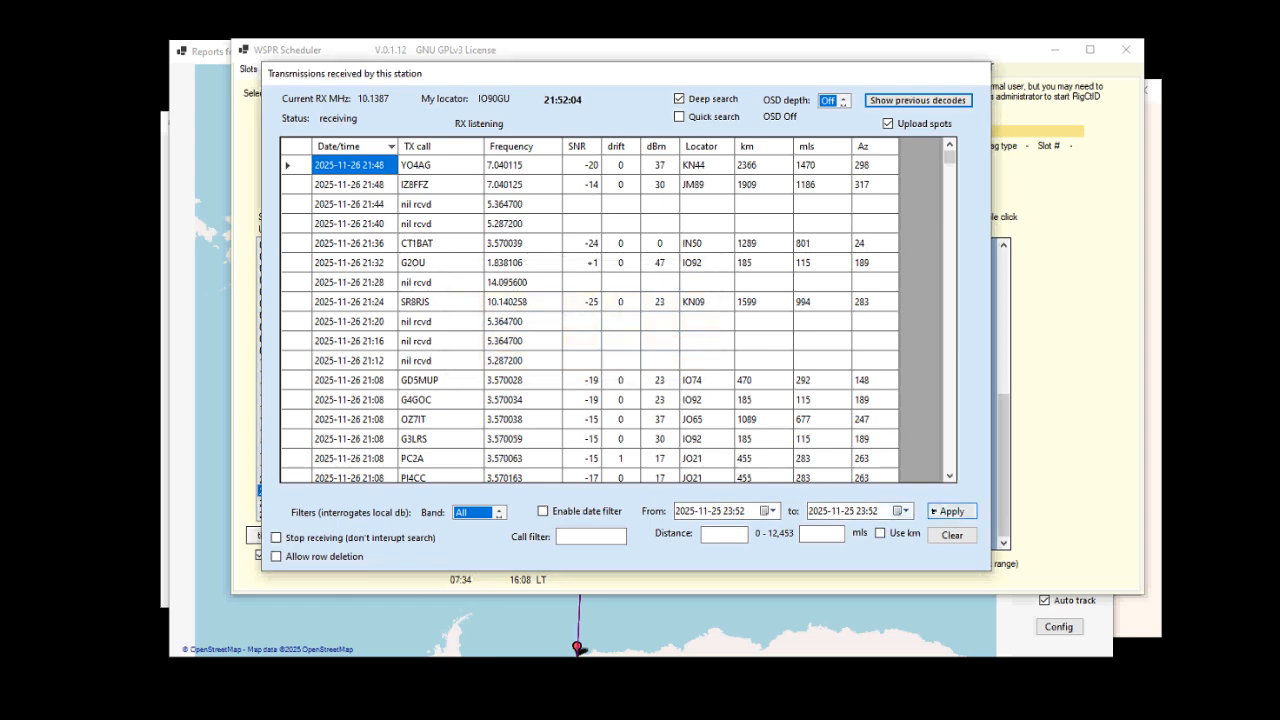
{"action": "left_click", "coordinate": [577, 536]}
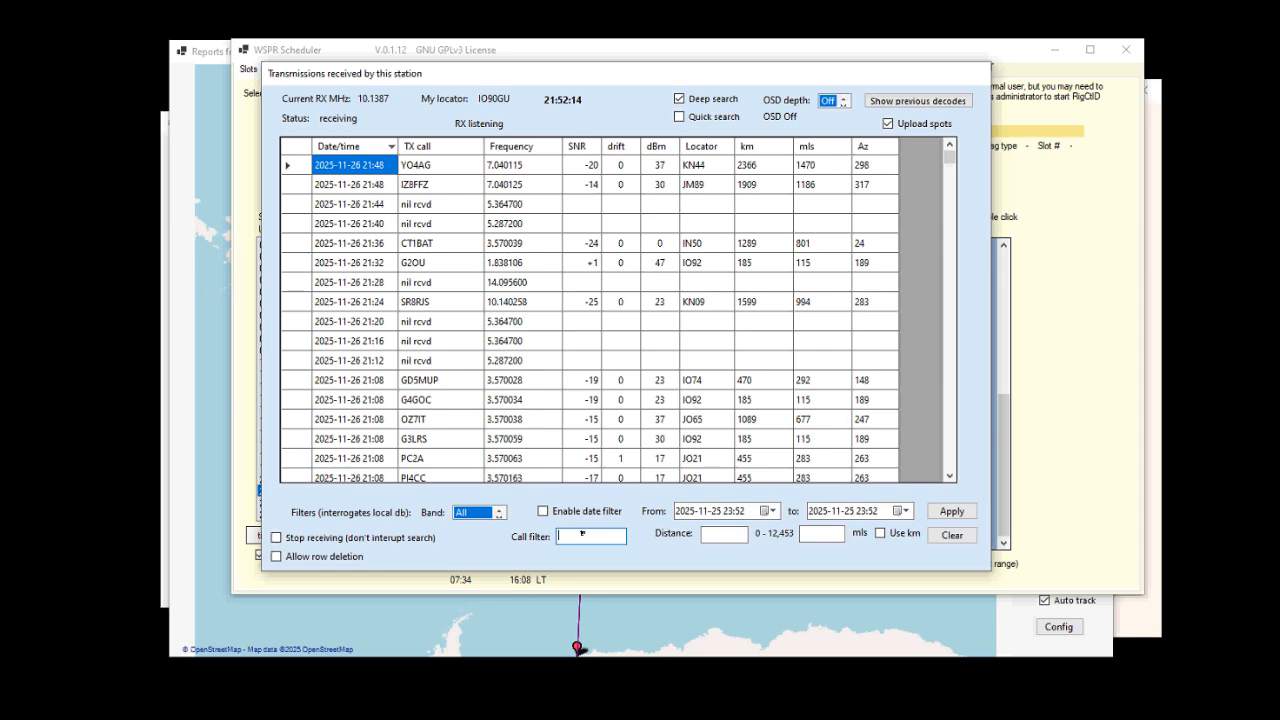
{"action": "left_click", "coordinate": [714, 535]}
Switch to WSPR Scheduler Live and try the option for looking up another call, leaving it disabled.
{"action": "left_click", "coordinate": [213, 303]}
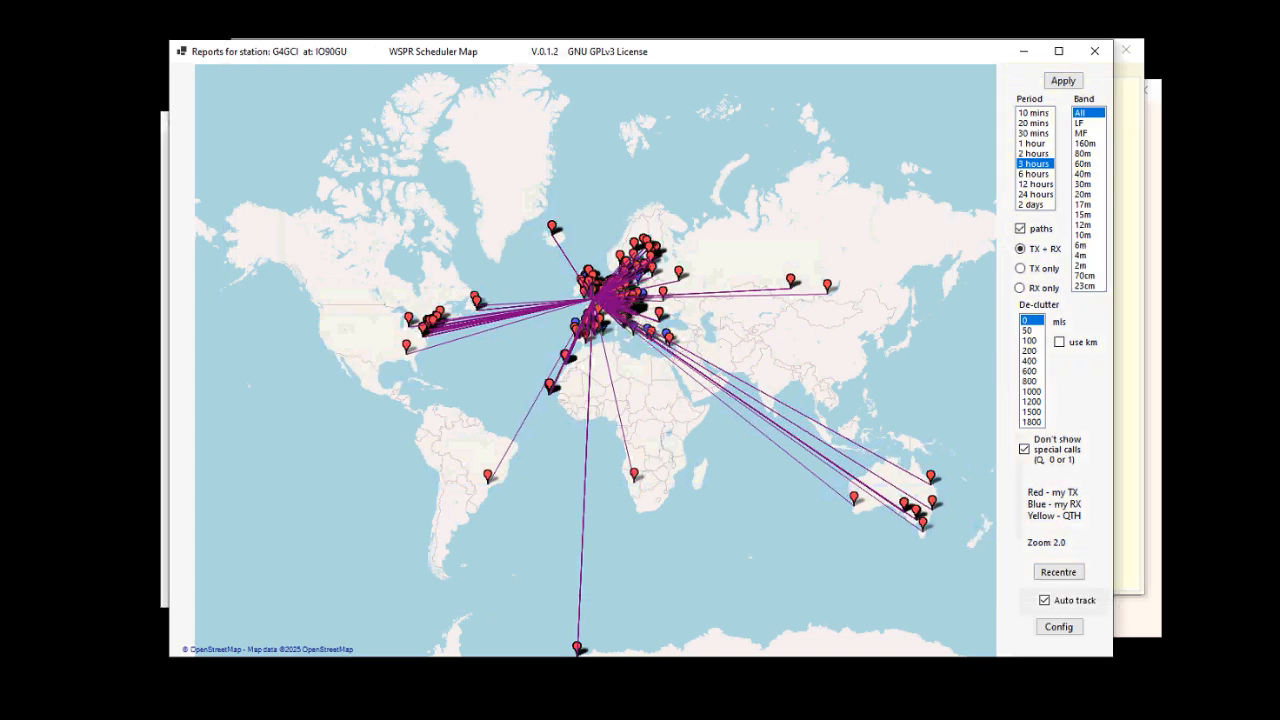
{"action": "key", "text": "alt+Tab"}
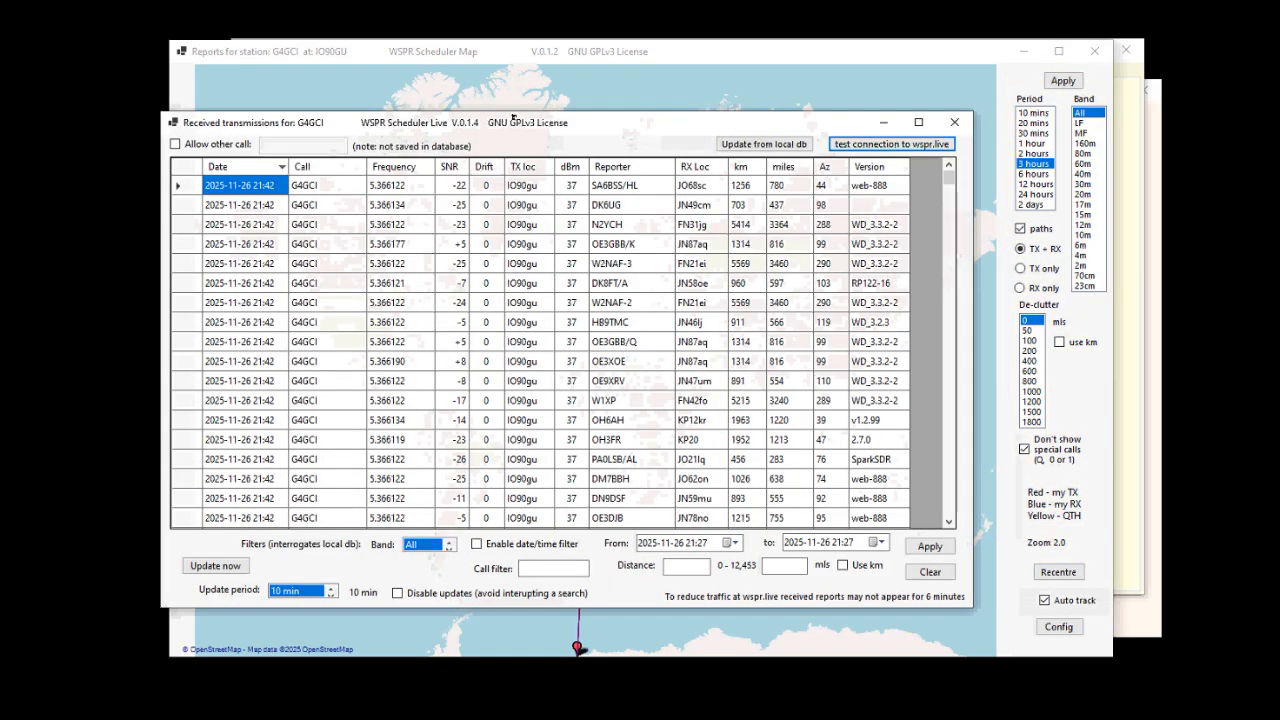
{"action": "left_click_drag", "start_coordinate": [514, 128], "coordinate": [545, 119]}
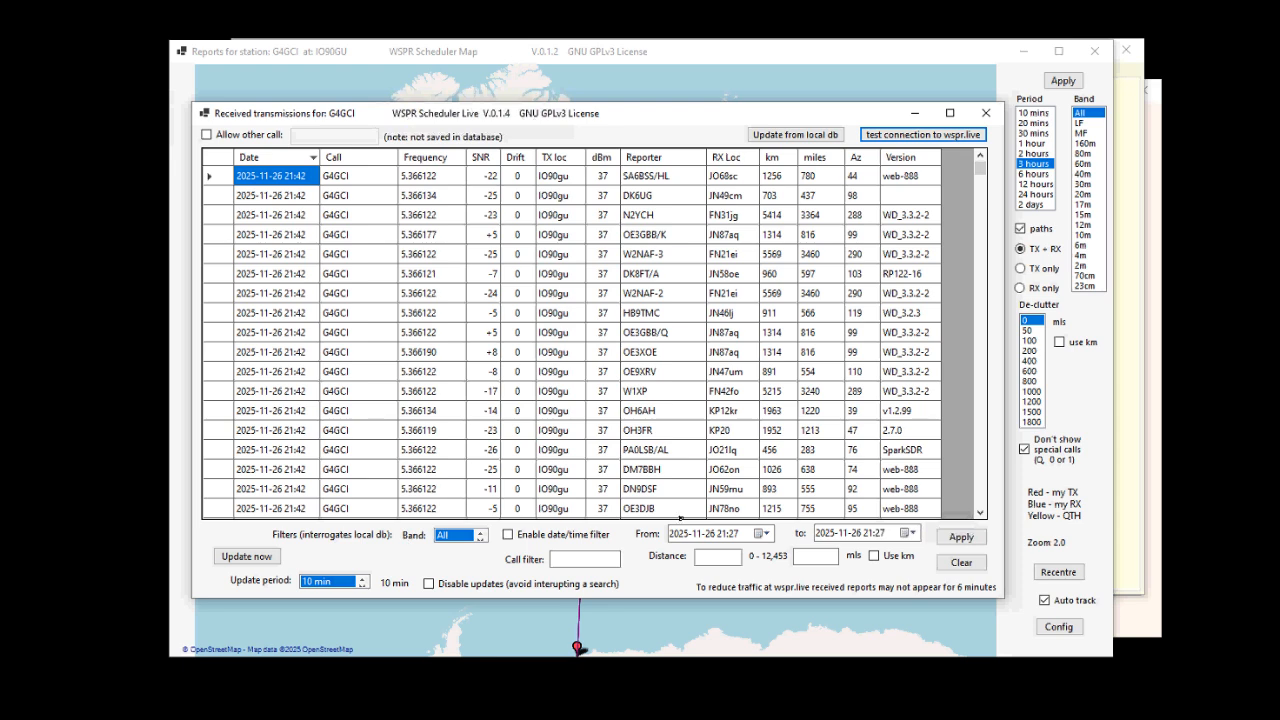
{"action": "left_click", "coordinate": [551, 559]}
{"action": "left_click", "coordinate": [206, 134]}
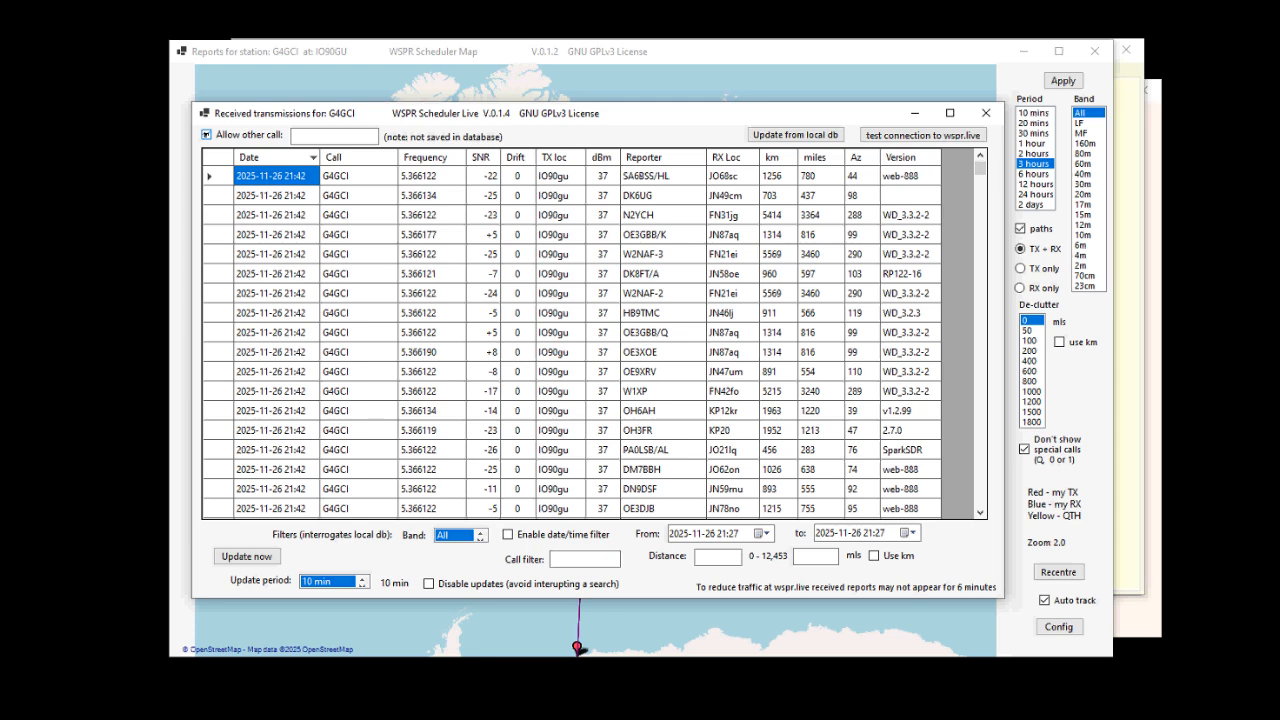
{"action": "left_click", "coordinate": [207, 134]}
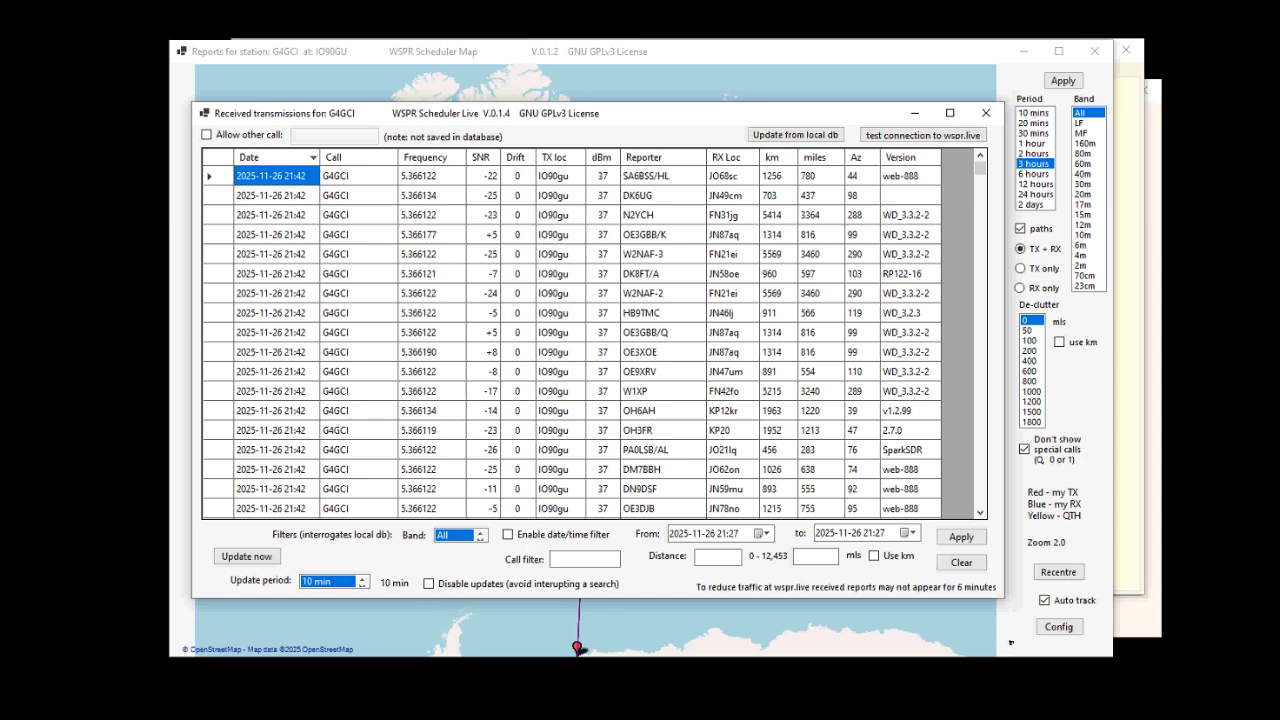
Look over the WSPR Scheduler Map of reports and the current solar data in WSPR Solar.
{"action": "left_click", "coordinate": [1015, 647]}
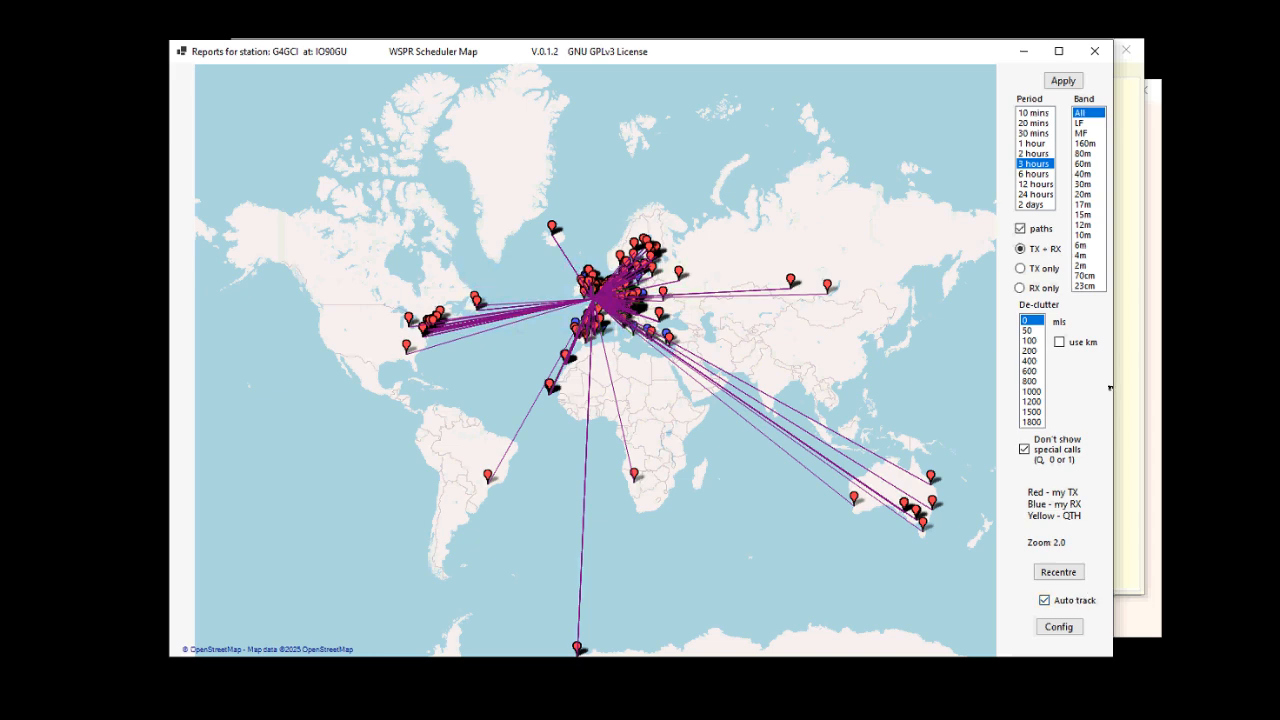
{"action": "left_click", "coordinate": [1146, 627]}
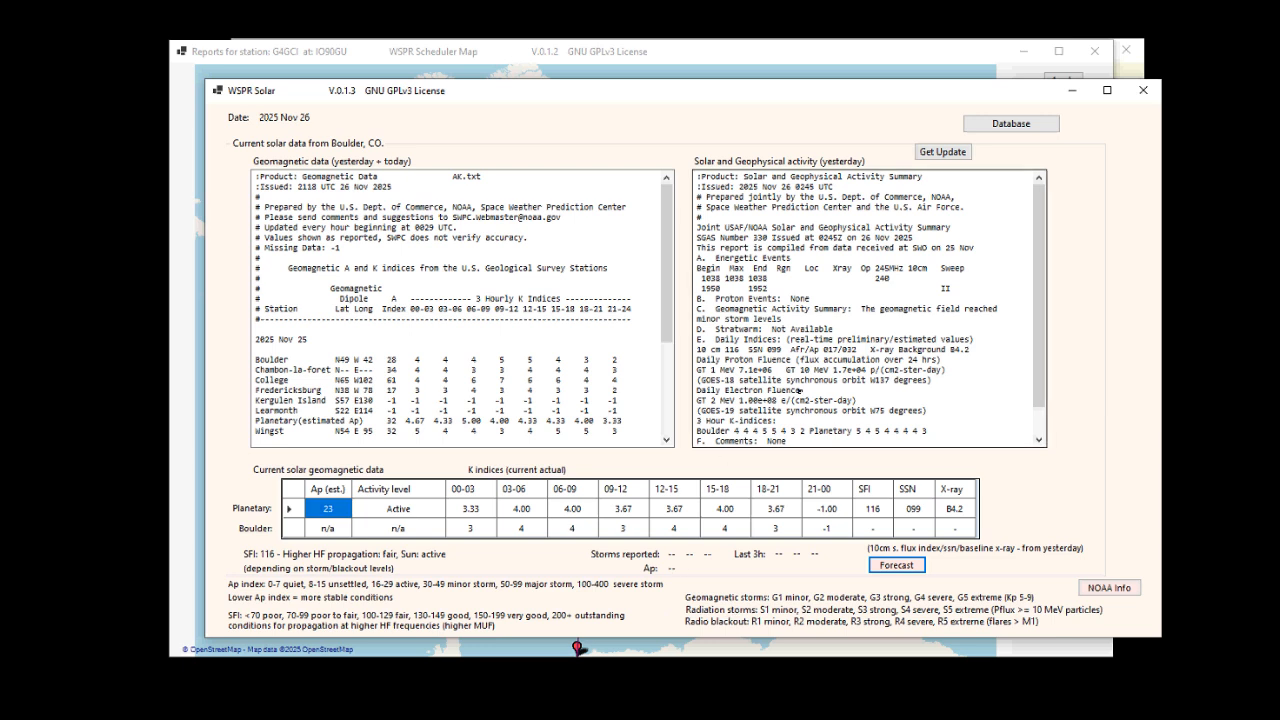
Examine the Ap/Kp/SSN indices and the proton flux, flare and radio burst data in the solar geophysical database.
{"action": "left_click", "coordinate": [1027, 124]}
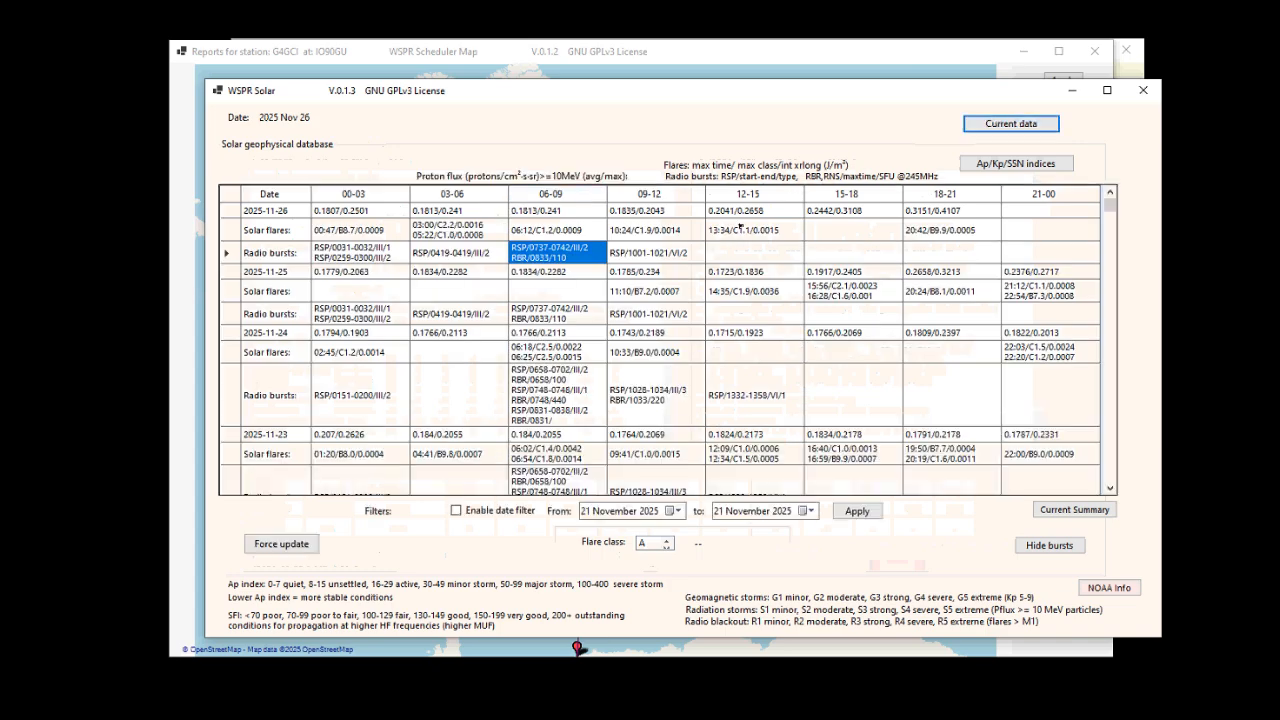
{"action": "left_click", "coordinate": [1016, 163]}
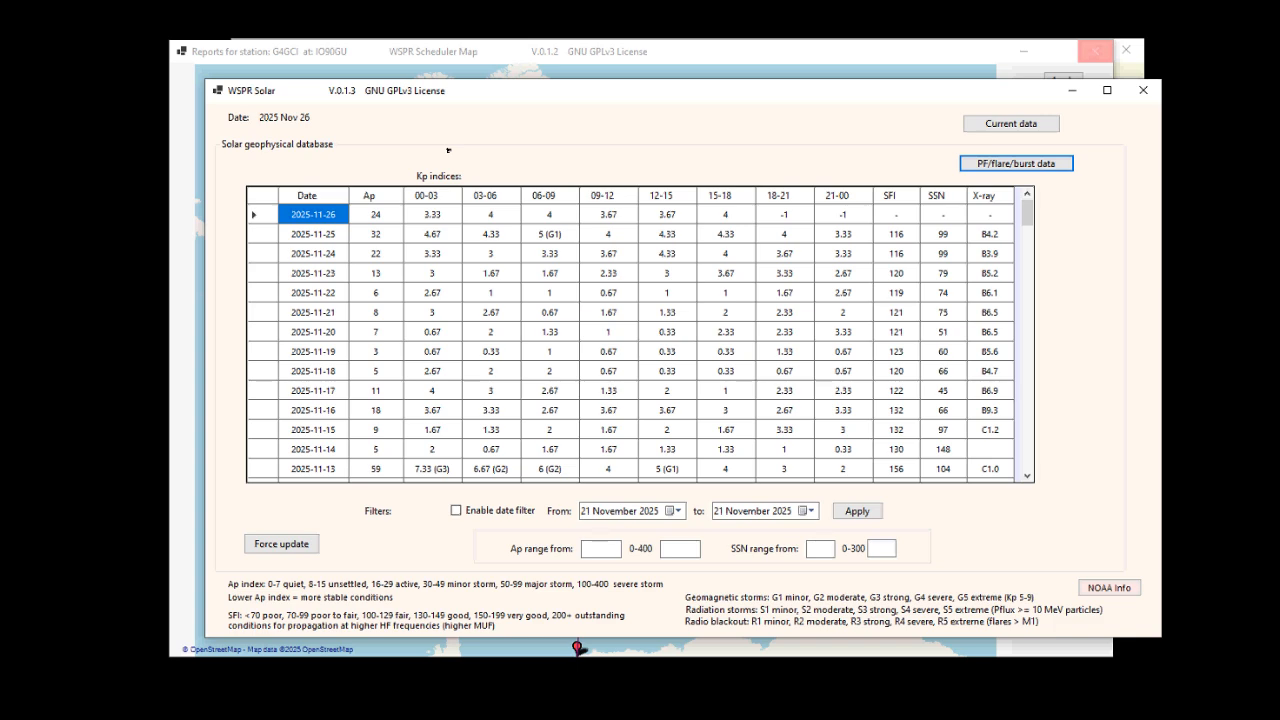
{"action": "left_click", "coordinate": [1016, 163]}
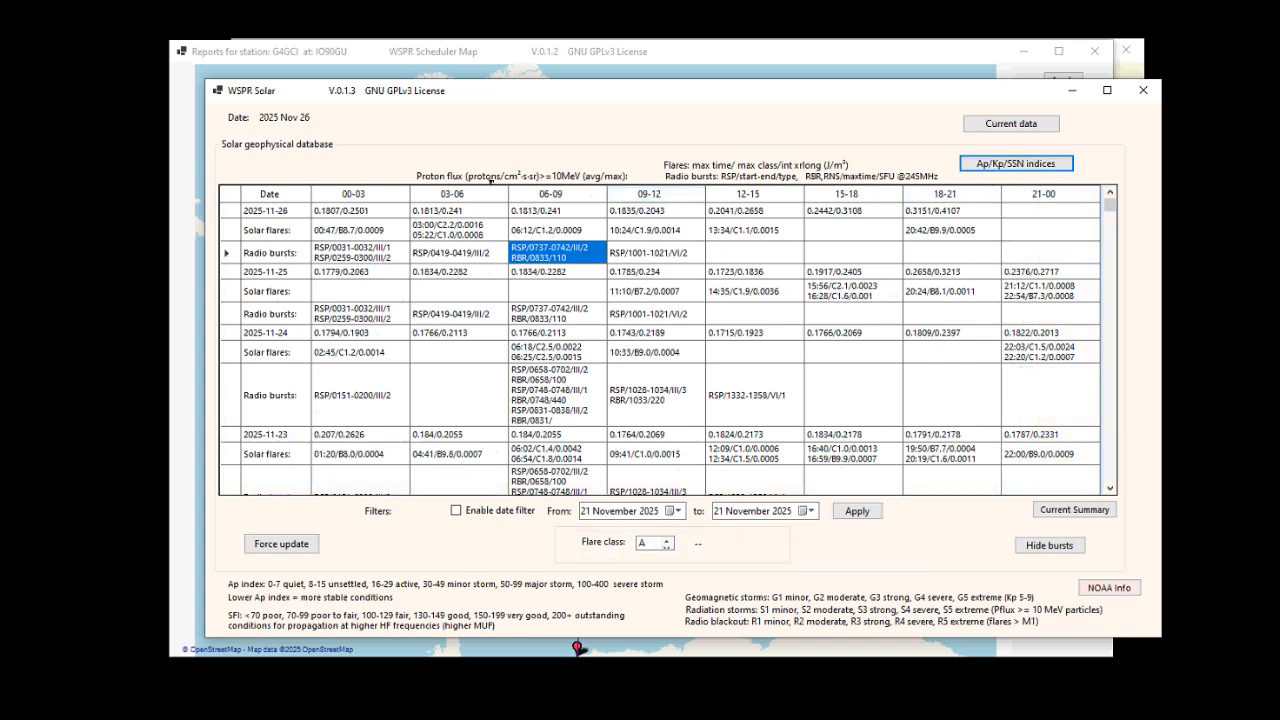
{"action": "left_click", "coordinate": [440, 224]}
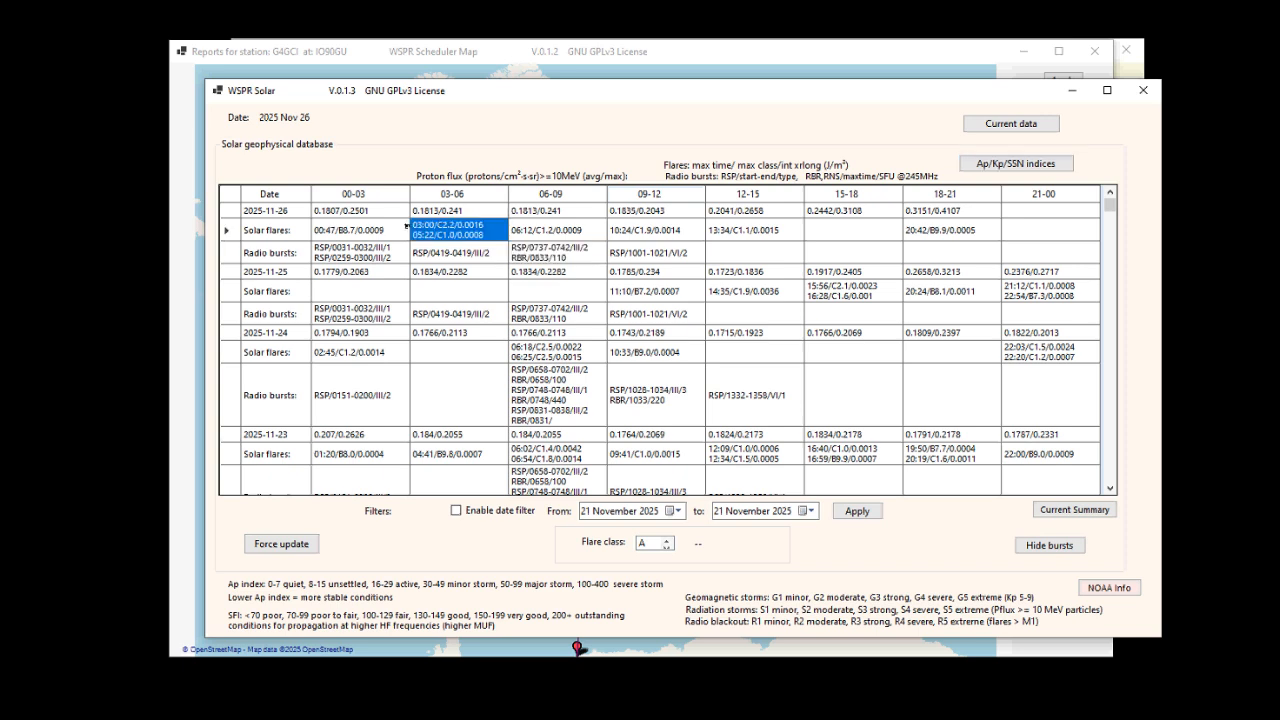
{"action": "left_click", "coordinate": [460, 255]}
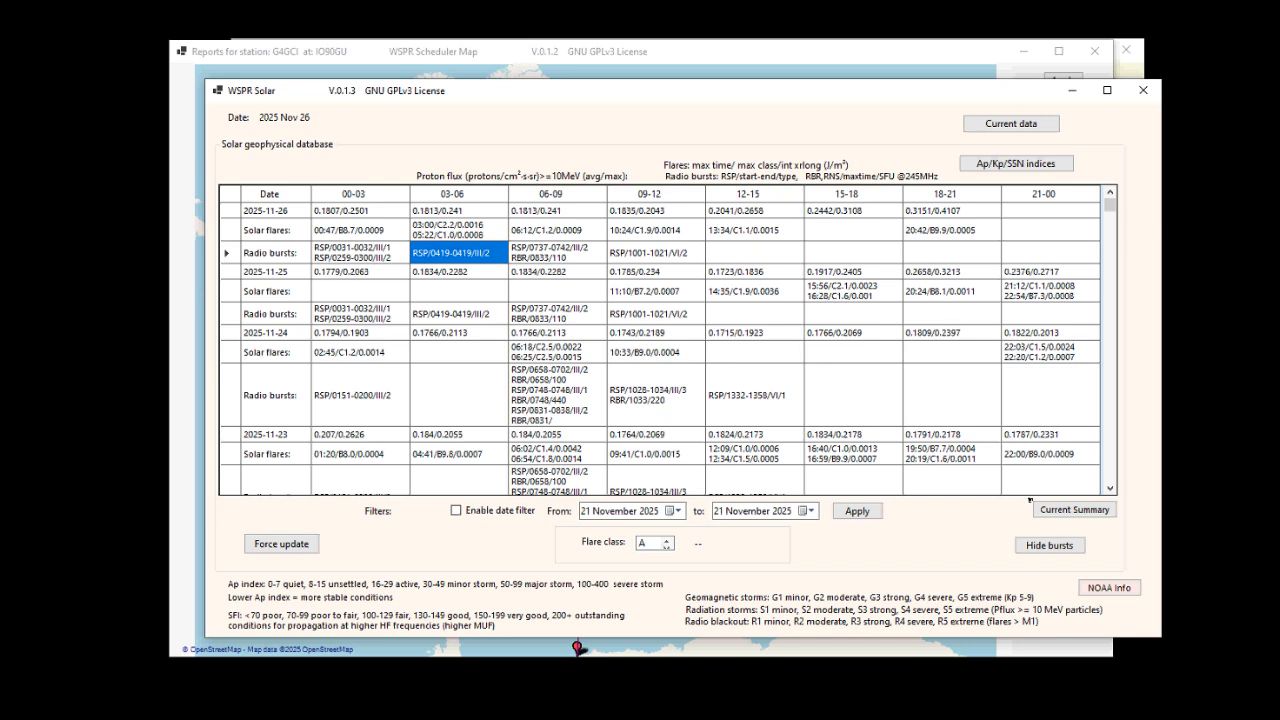
Read through the current summary of solar events and hide it again.
{"action": "left_click", "coordinate": [1070, 510]}
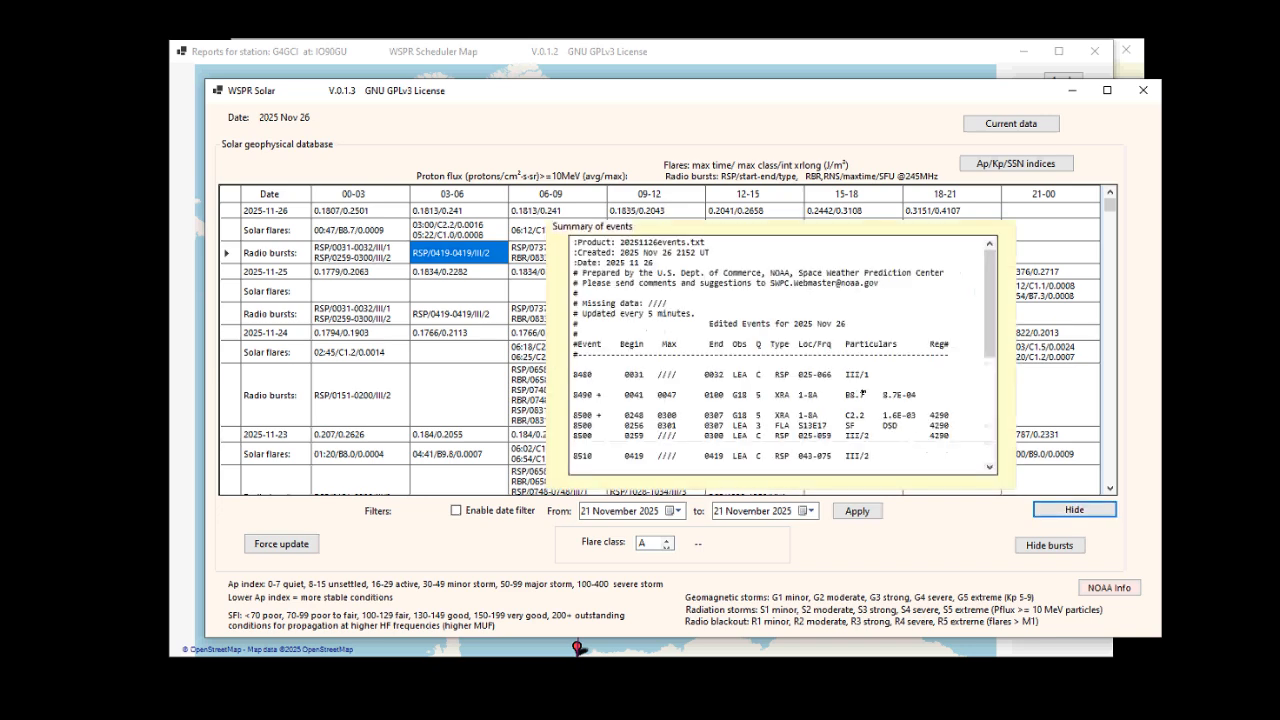
{"action": "scroll", "coordinate": [862, 394], "scroll_direction": "down", "scroll_amount": 3}
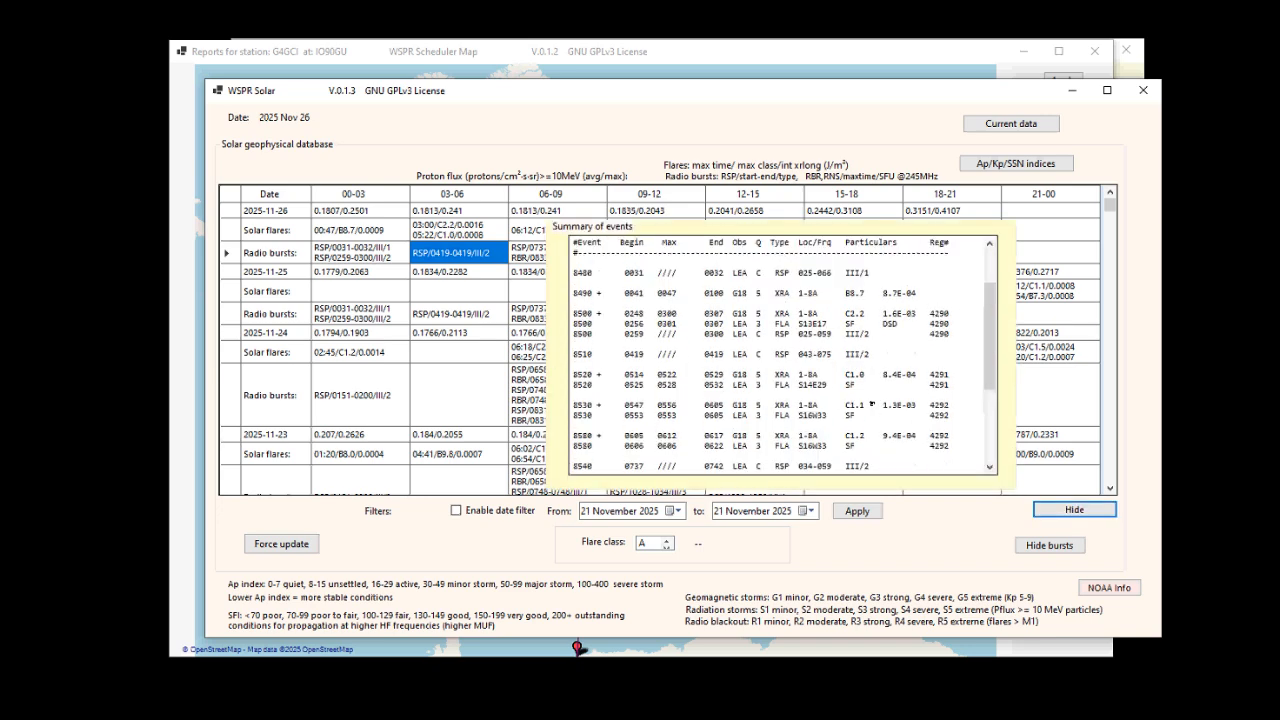
{"action": "scroll", "coordinate": [871, 404], "scroll_direction": "up", "scroll_amount": 2}
{"action": "left_click", "coordinate": [1074, 510]}
Return to the current solar data, view the solar-terrestrial forecast and hide it.
{"action": "left_click", "coordinate": [1015, 123]}
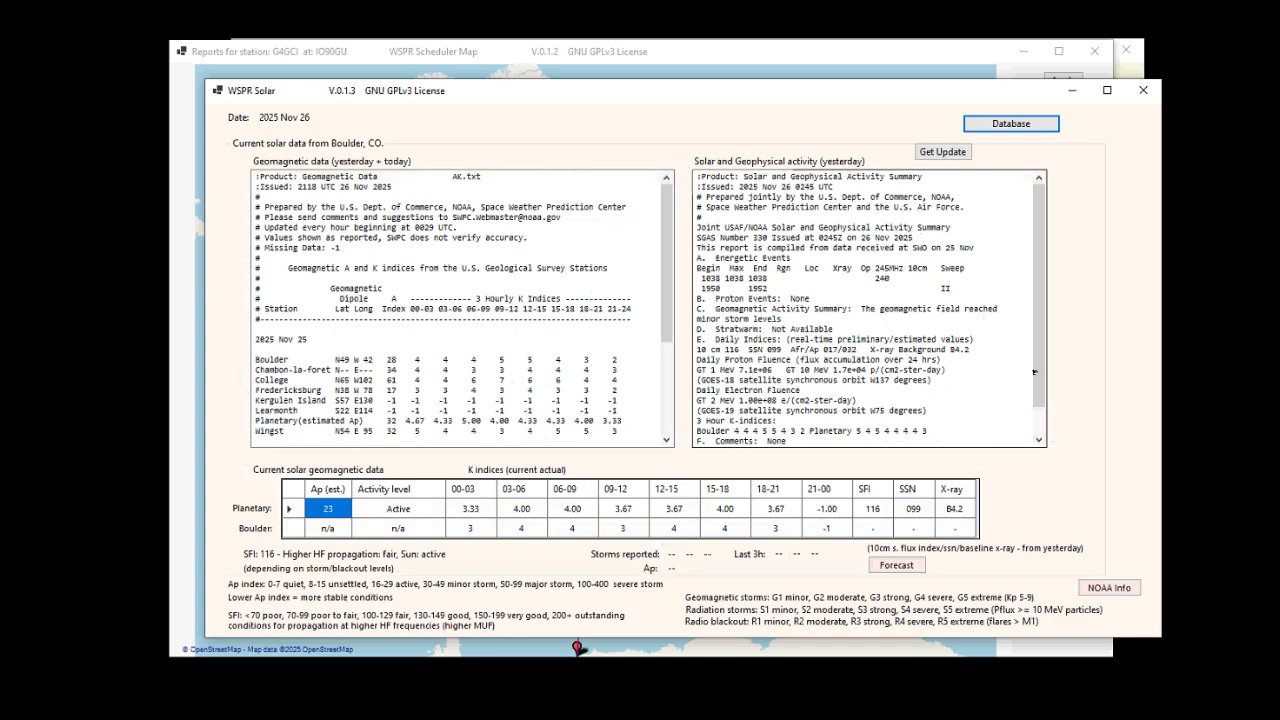
{"action": "left_click", "coordinate": [897, 566]}
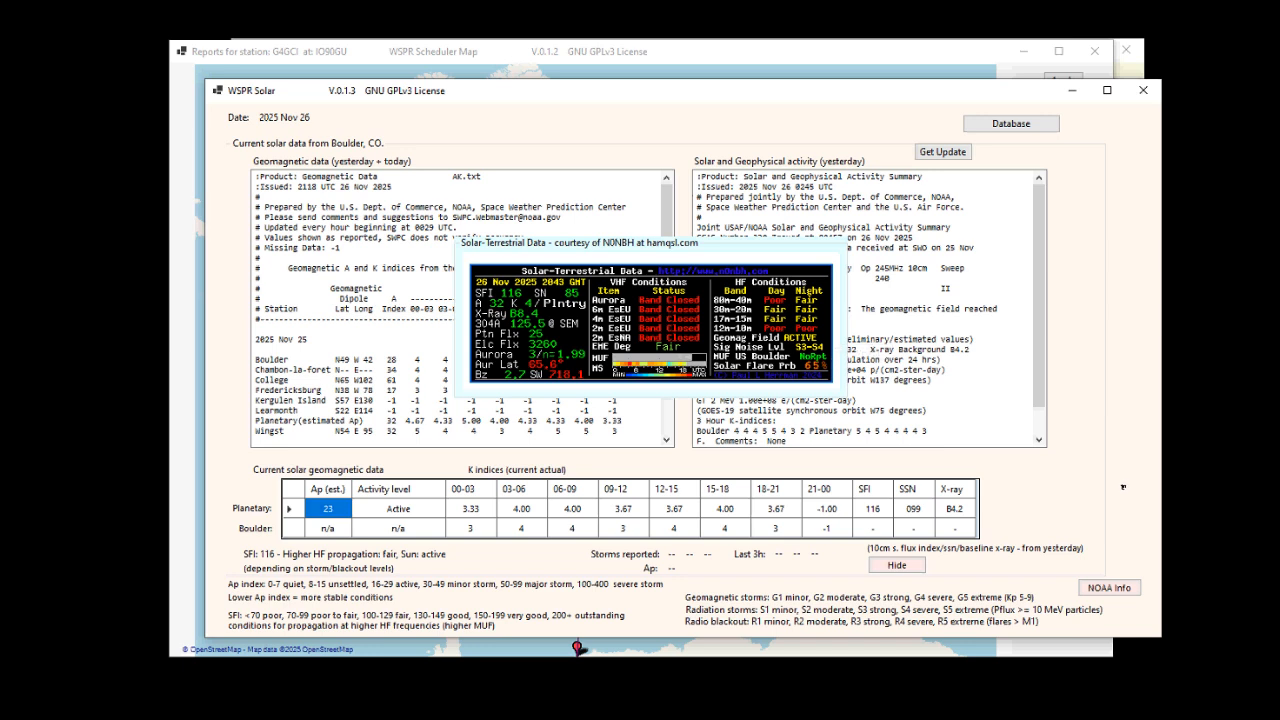
{"action": "left_click", "coordinate": [896, 565]}
Switch back to the main WSPR Scheduler window showing the slot list.
{"action": "key", "text": "alt+Tab"}
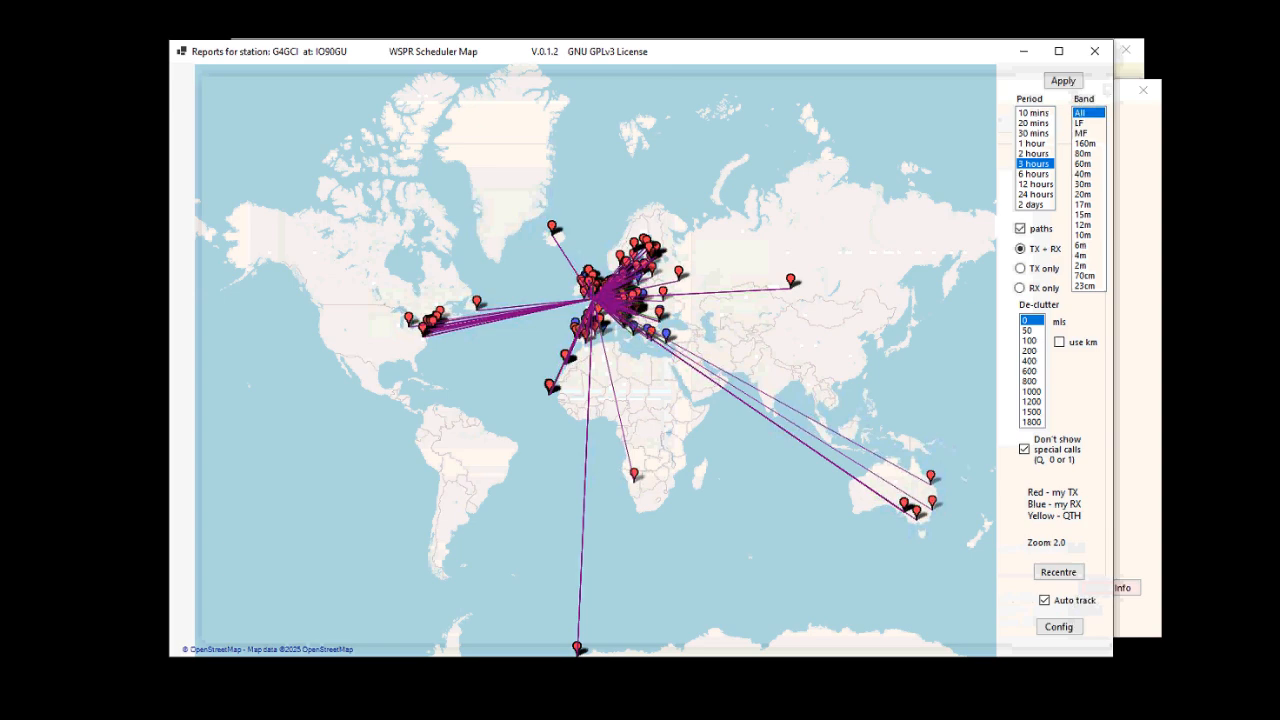
{"action": "left_click", "coordinate": [540, 719]}
{"action": "mouse_move", "coordinate": [496, 719]}
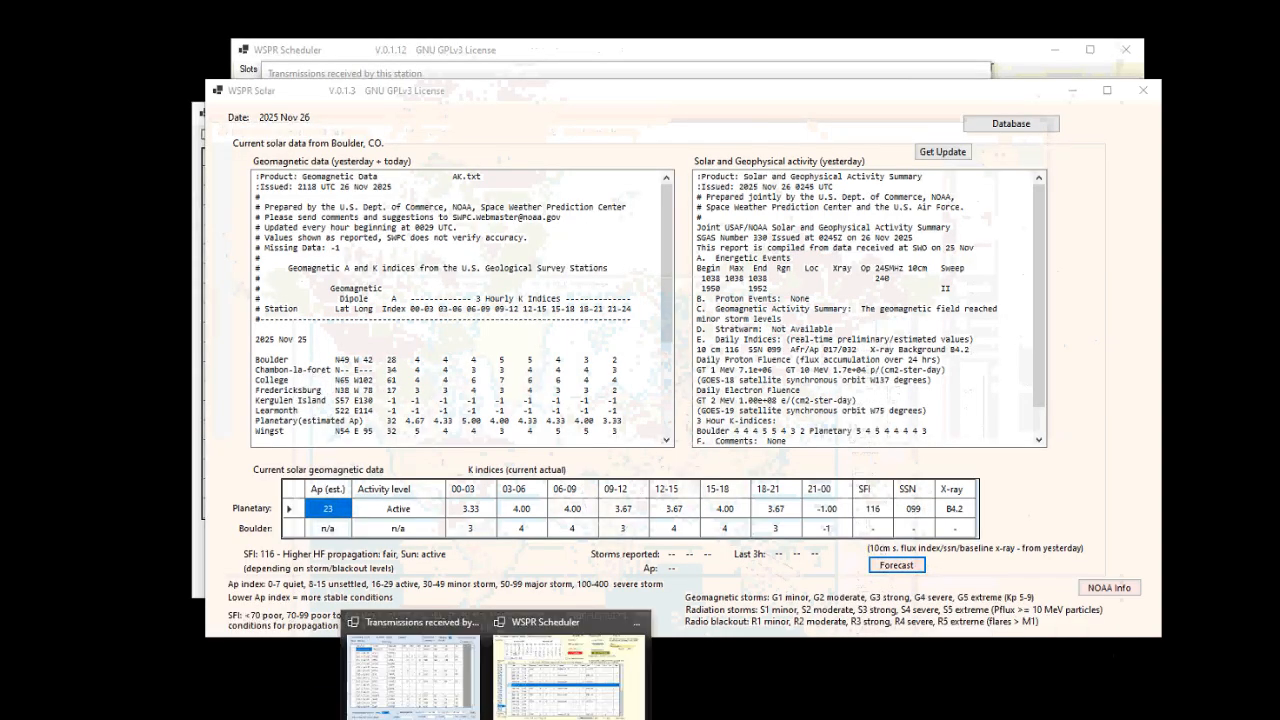
{"action": "left_click", "coordinate": [557, 640]}
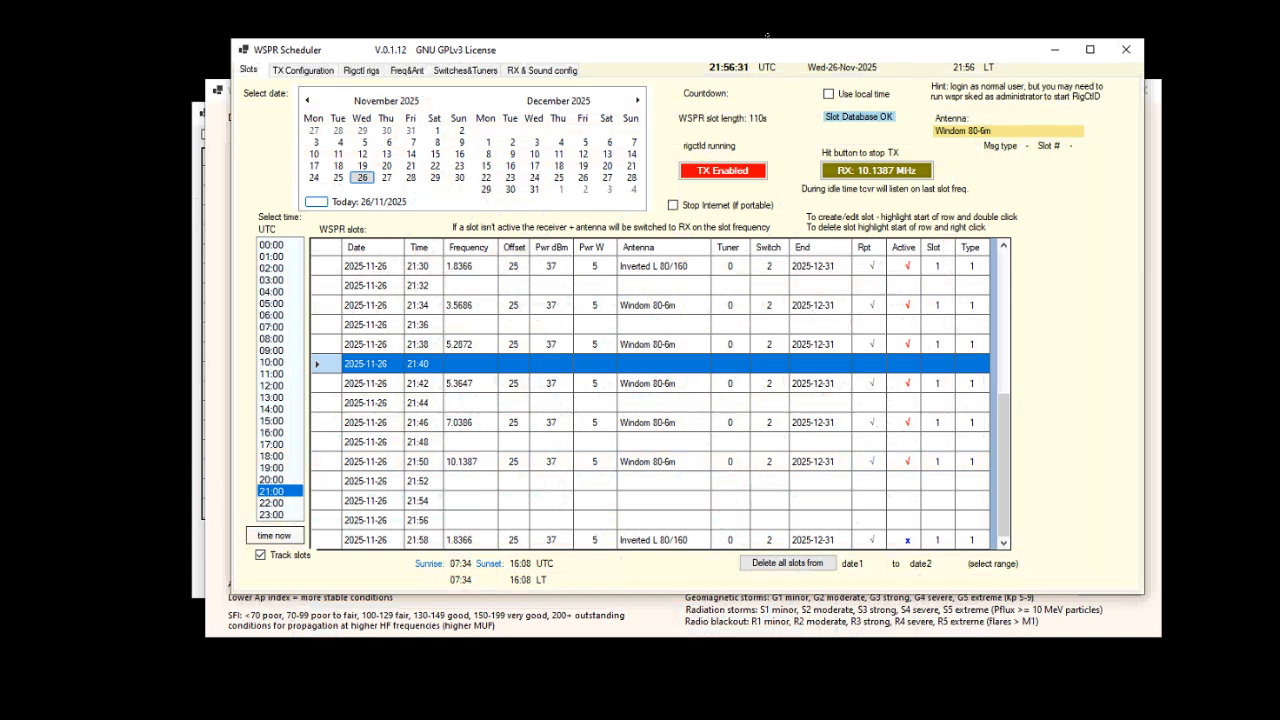